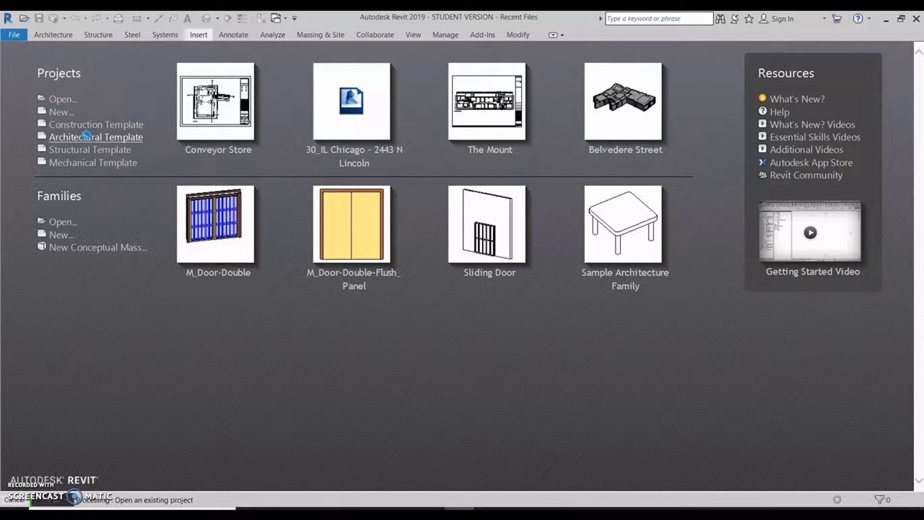
Step: Create a new project from the Architectural Template
{"action": "left_click", "coordinate": [89, 138]}
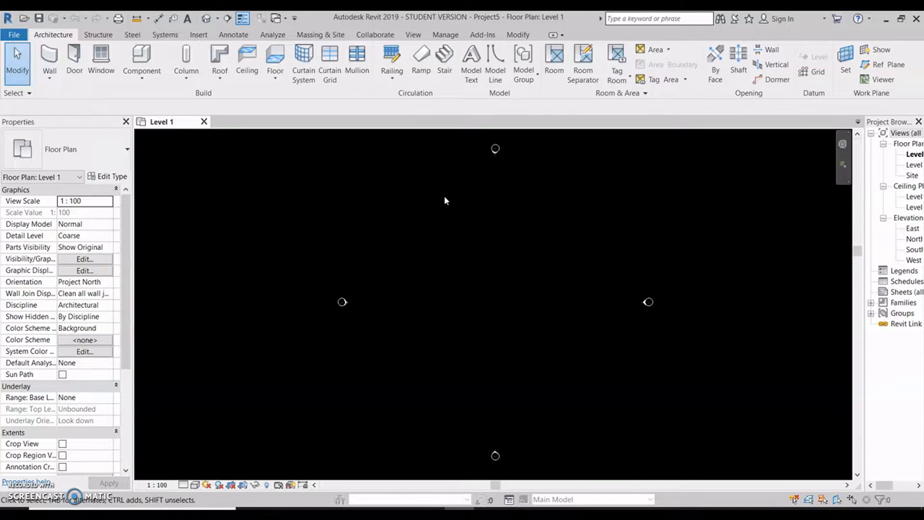
Step: Start adding a point cloud through Manage Links and choose the file Haethgate 25 Internals.rcp from the Project 01 folder
{"action": "left_click", "coordinate": [206, 38]}
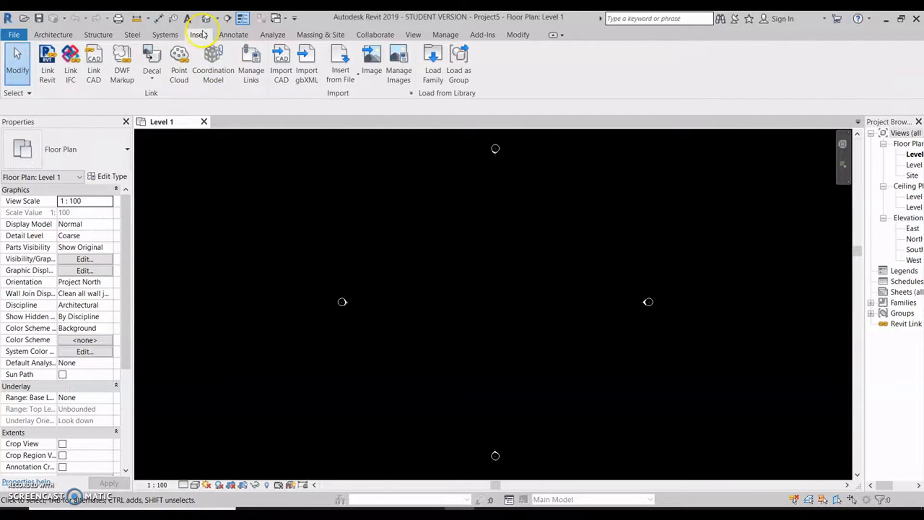
{"action": "left_click", "coordinate": [179, 85]}
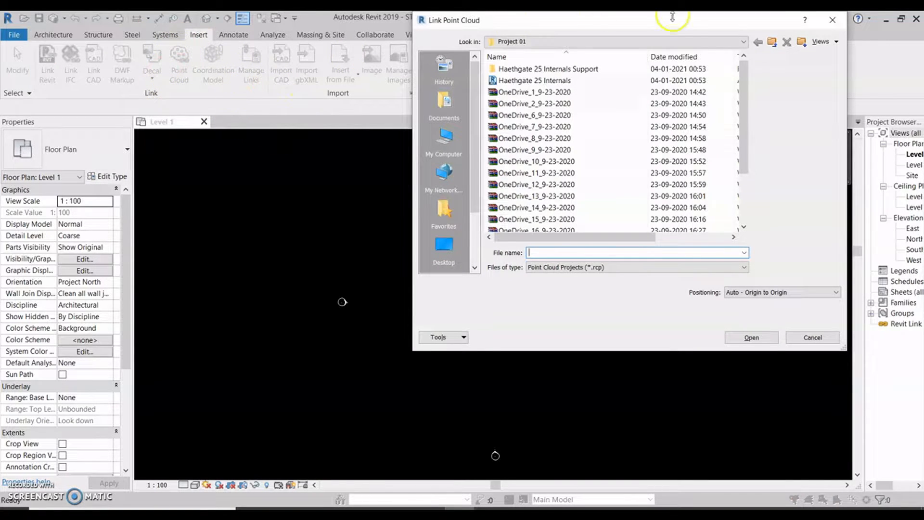
{"action": "left_click", "coordinate": [836, 22]}
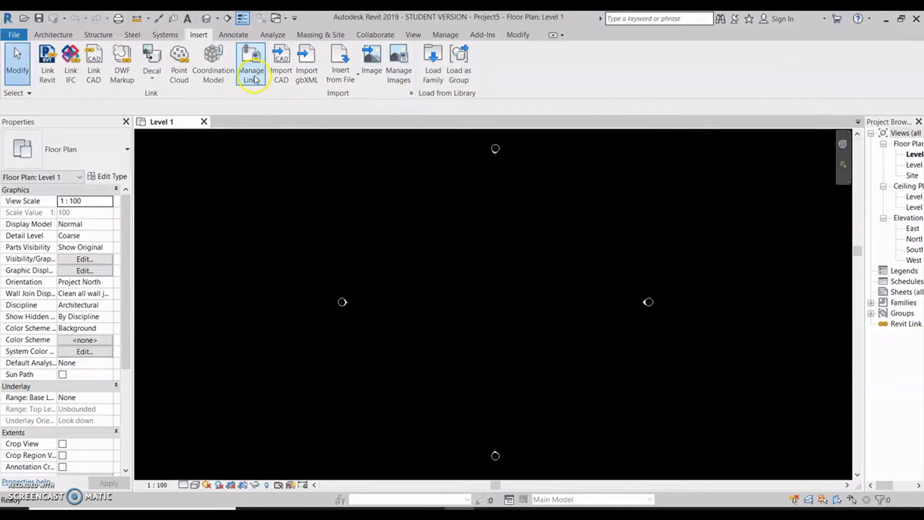
{"action": "left_click", "coordinate": [250, 65]}
{"action": "left_click", "coordinate": [407, 100]}
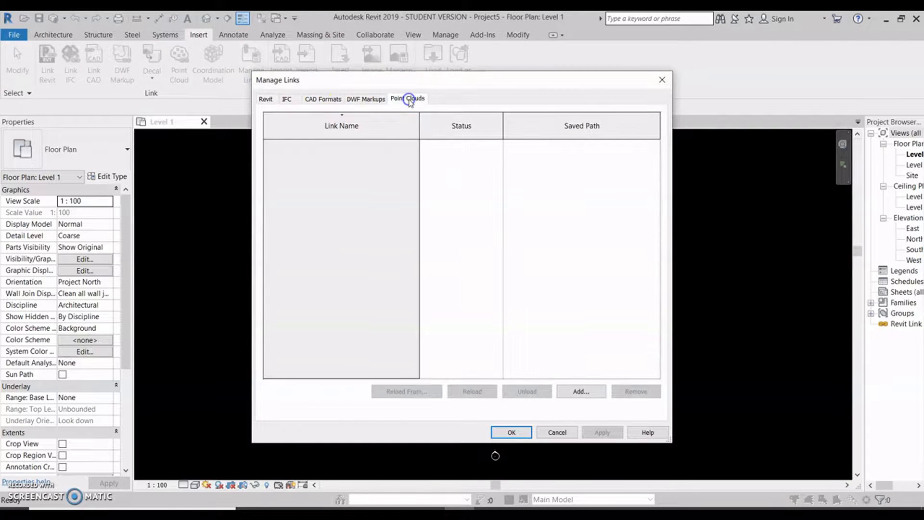
{"action": "left_click", "coordinate": [582, 391]}
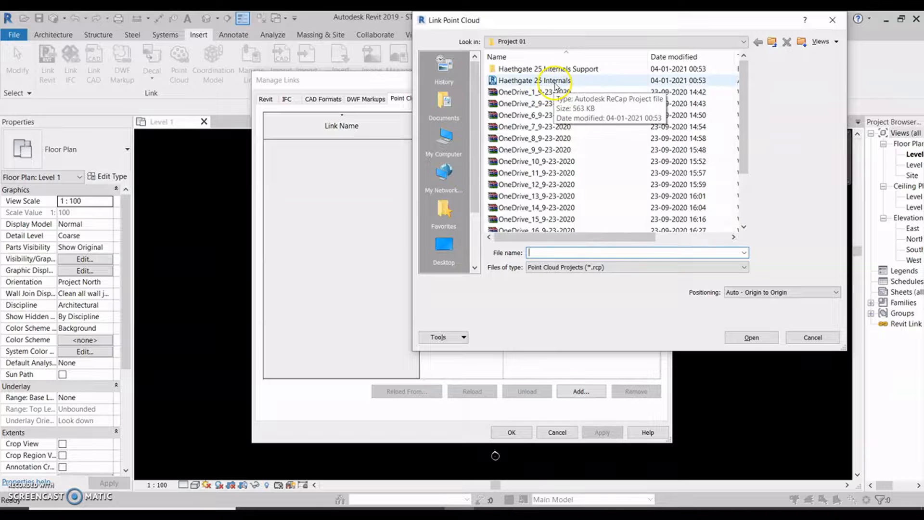
{"action": "left_click", "coordinate": [554, 83]}
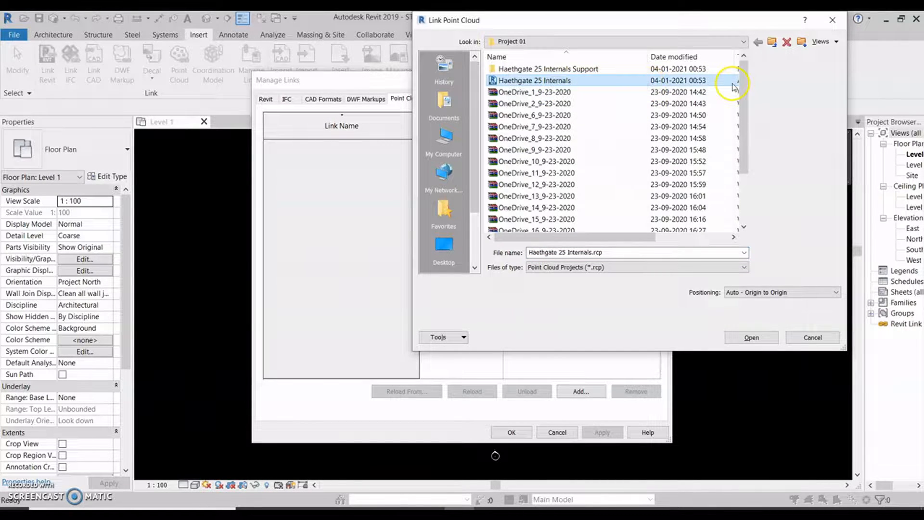
Step: Link the chosen point cloud project with Auto - Origin to Origin positioning and apply the link changes
{"action": "left_click_drag", "start_coordinate": [641, 235], "coordinate": [715, 241]}
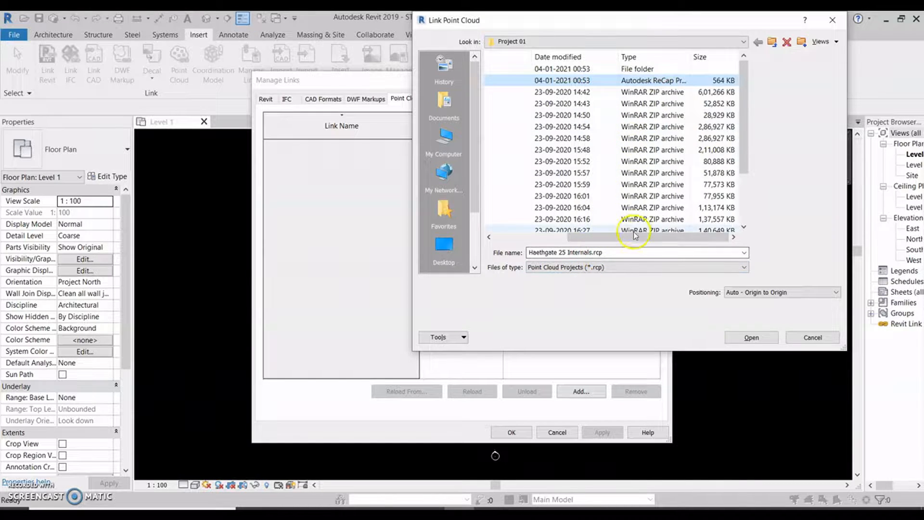
{"action": "left_click_drag", "start_coordinate": [629, 236], "coordinate": [516, 236]}
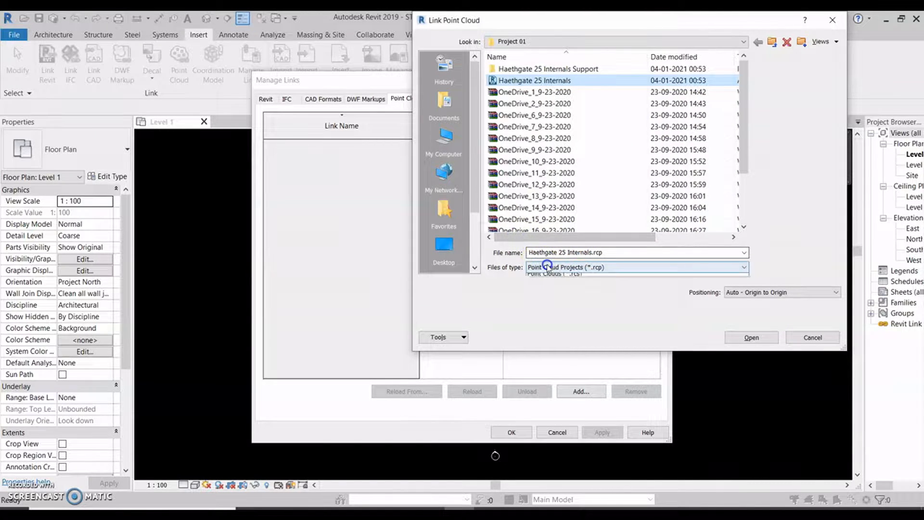
{"action": "left_click", "coordinate": [541, 268]}
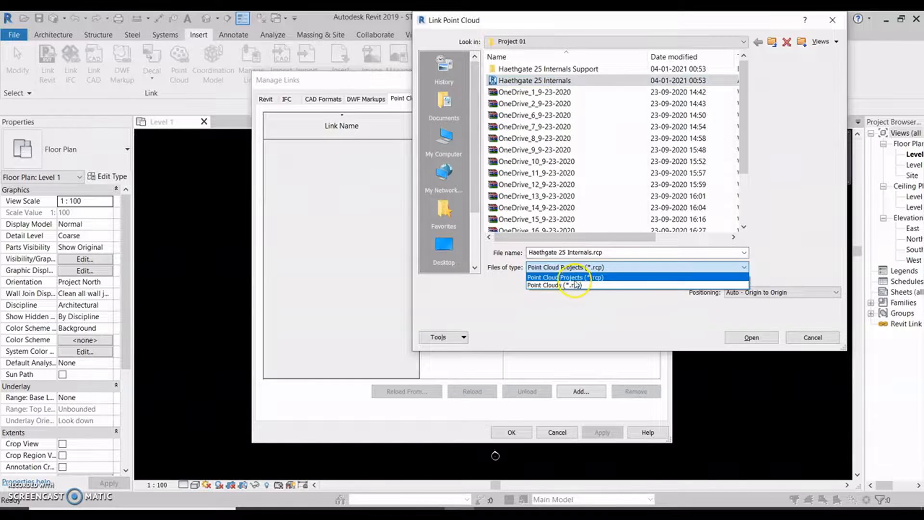
{"action": "left_click", "coordinate": [591, 301]}
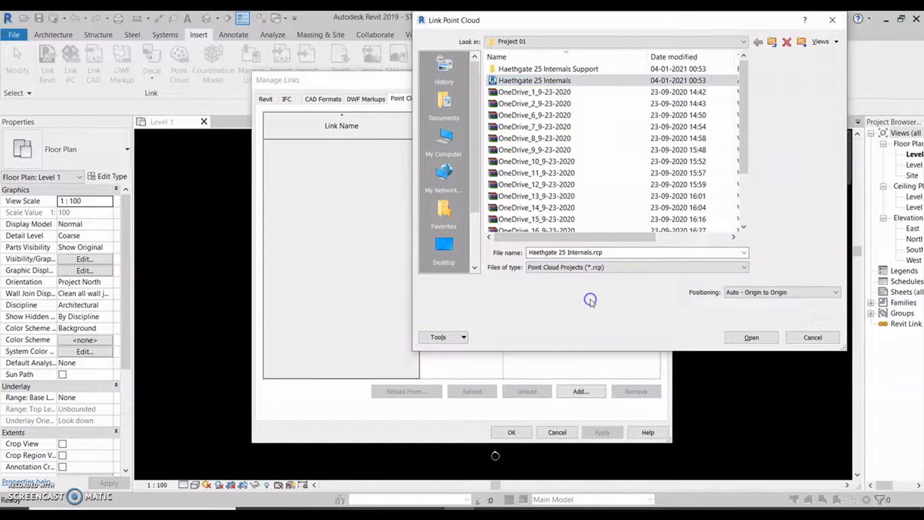
{"action": "left_click", "coordinate": [776, 292]}
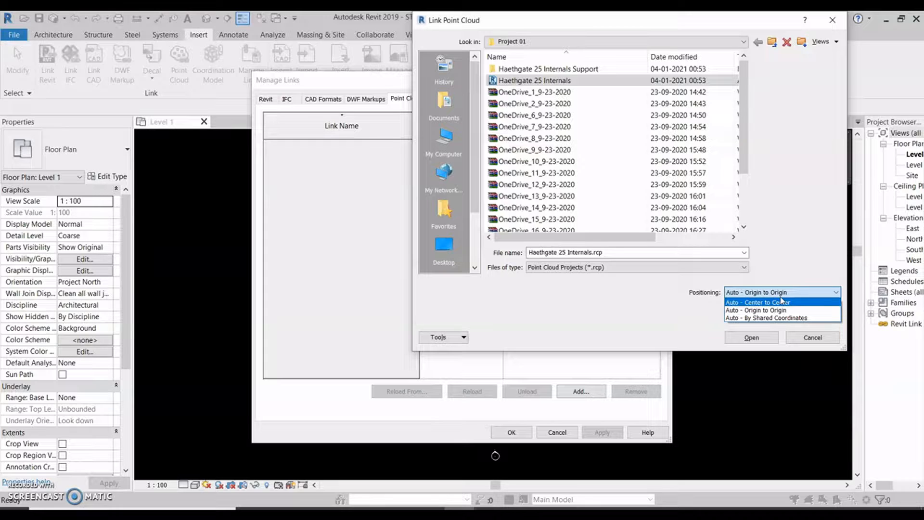
{"action": "left_click", "coordinate": [778, 310]}
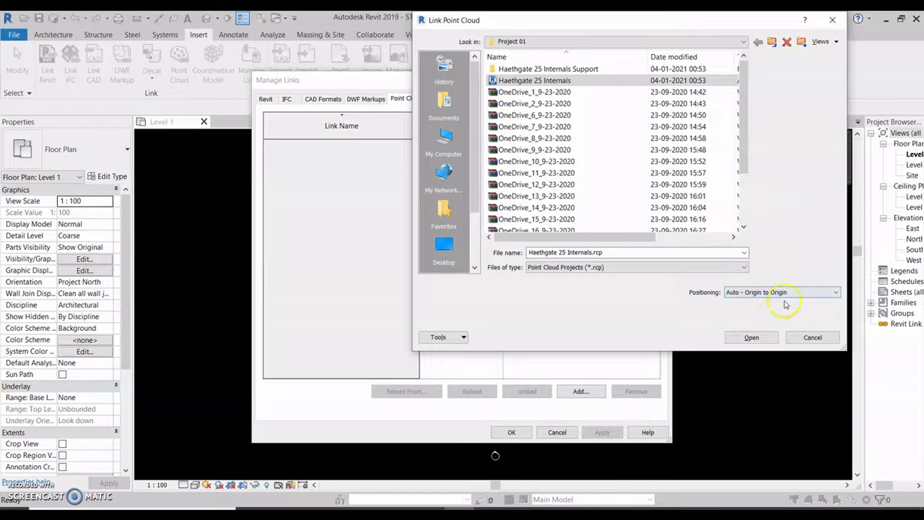
{"action": "left_click", "coordinate": [752, 339]}
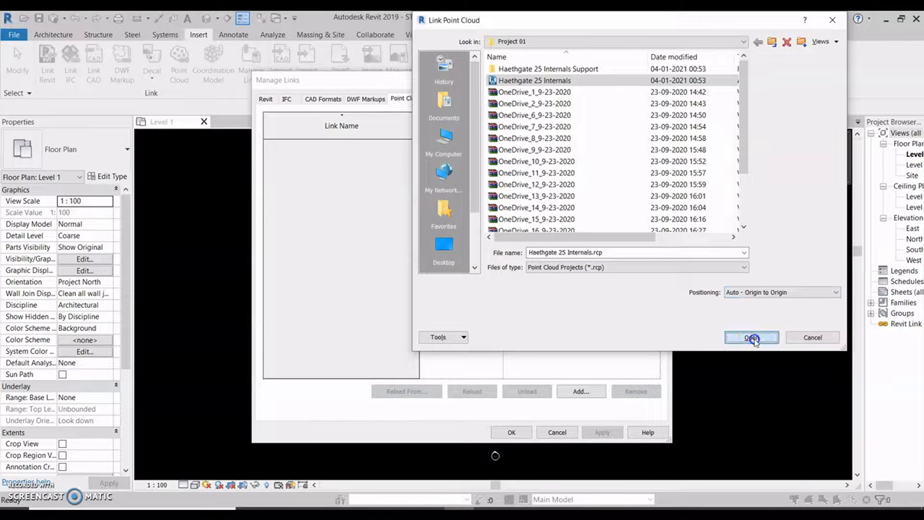
{"action": "left_click", "coordinate": [512, 432]}
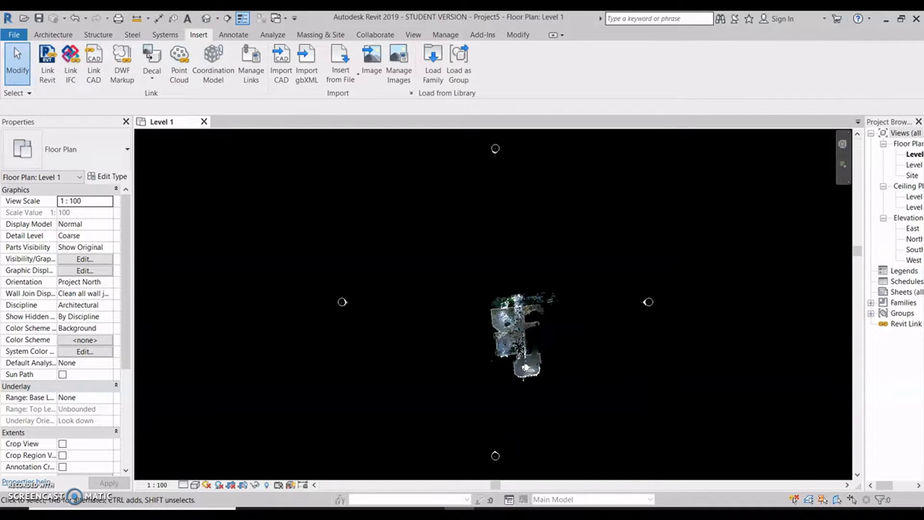
Step: Examine the East and North elevations to compare the base of the point cloud with the Level 1 line
{"action": "left_click", "coordinate": [911, 229]}
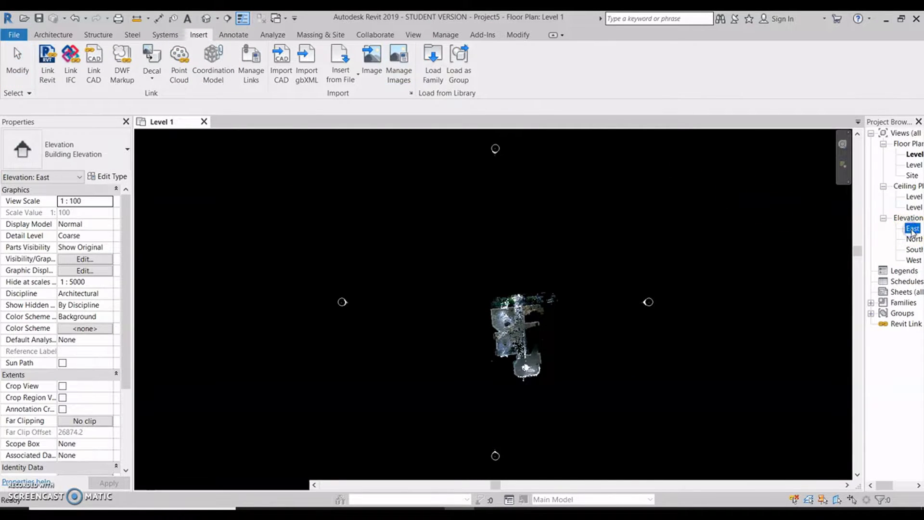
{"action": "double_click", "coordinate": [911, 229]}
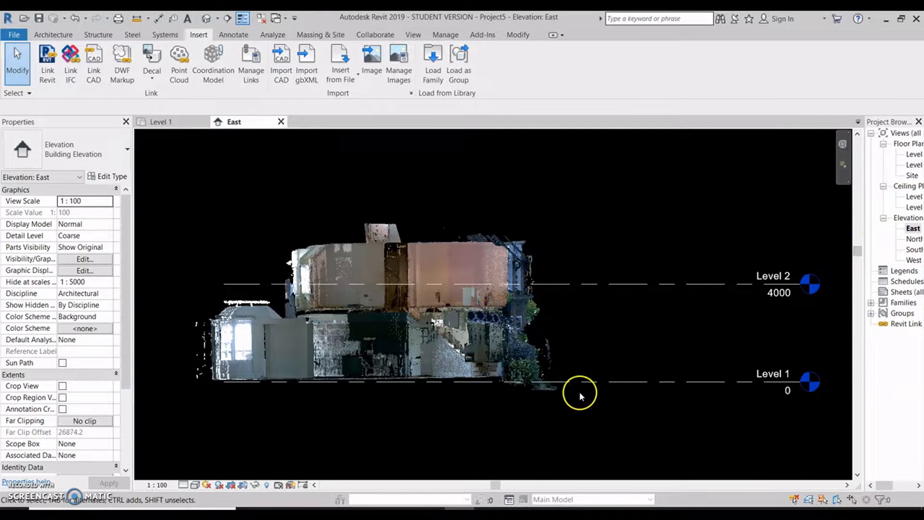
{"action": "double_click", "coordinate": [914, 239]}
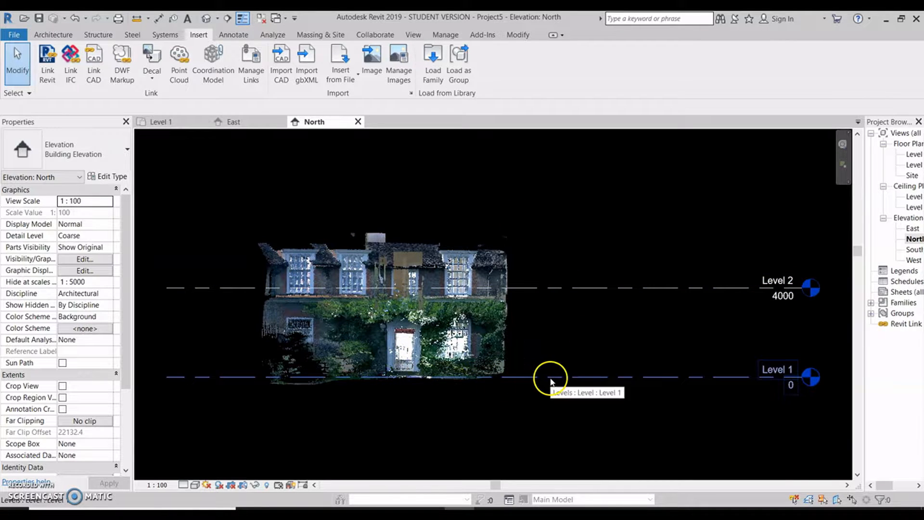
{"action": "double_click", "coordinate": [913, 228]}
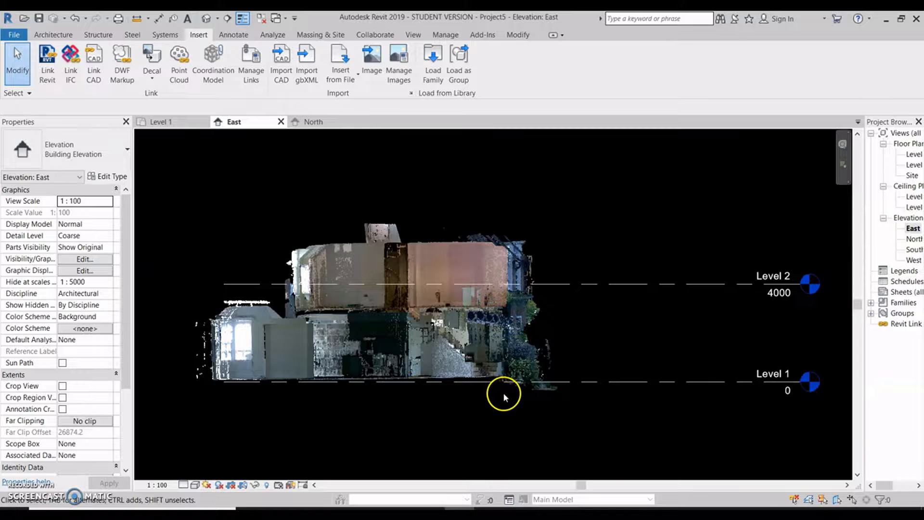
{"action": "scroll", "coordinate": [505, 377], "scroll_direction": "up", "scroll_amount": 3}
{"action": "scroll", "coordinate": [501, 368], "scroll_direction": "up", "scroll_amount": 2}
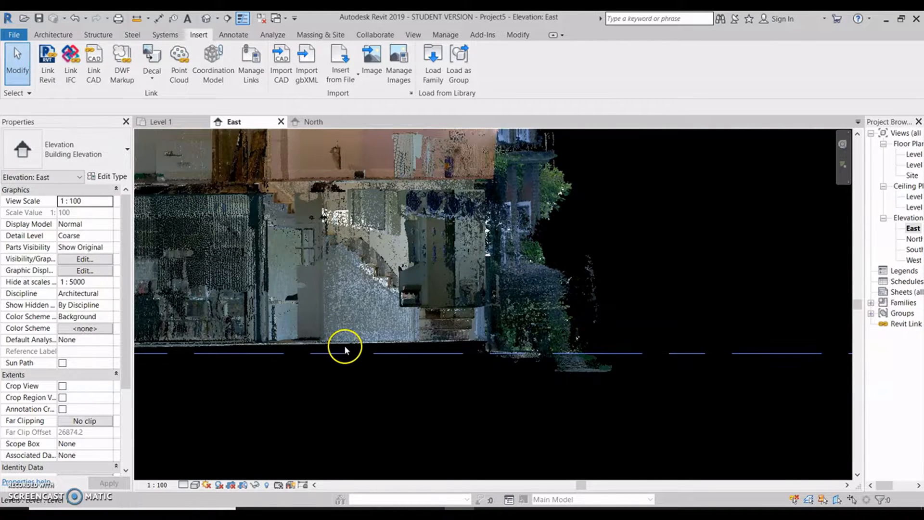
{"action": "scroll", "coordinate": [532, 287], "scroll_direction": "down", "scroll_amount": 1}
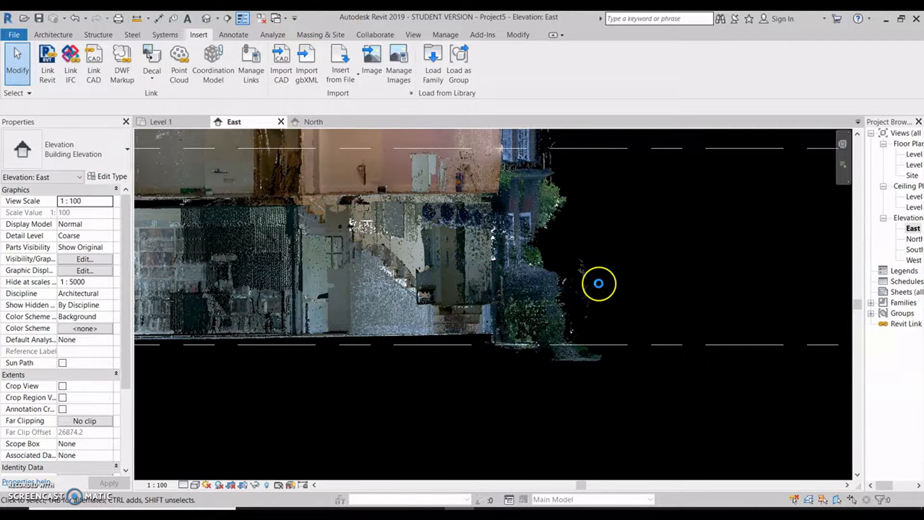
{"action": "scroll", "coordinate": [598, 282], "scroll_direction": "down", "scroll_amount": 3}
{"action": "middle_click_drag", "start_coordinate": [600, 284], "coordinate": [603, 331]}
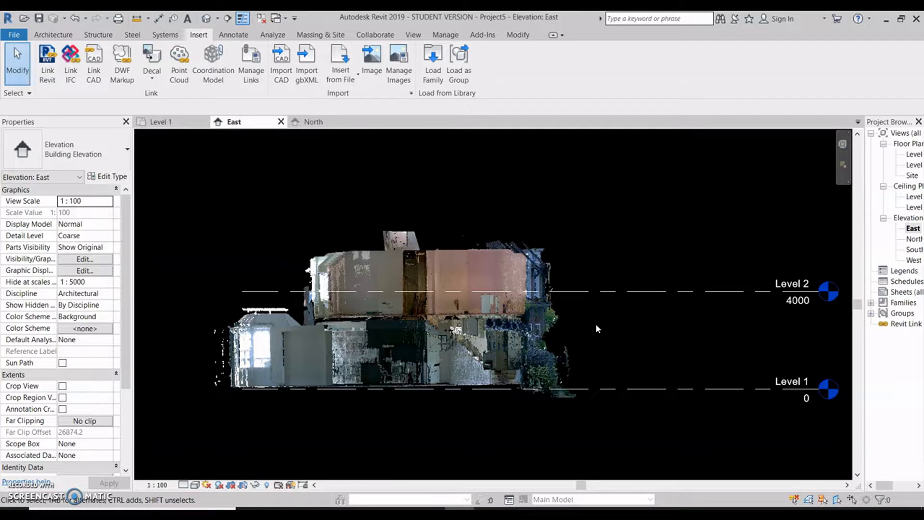
Step: Remove the origin-positioned Haethgate 25 Internals.rcp link from the project's point cloud links
{"action": "left_click", "coordinate": [252, 76]}
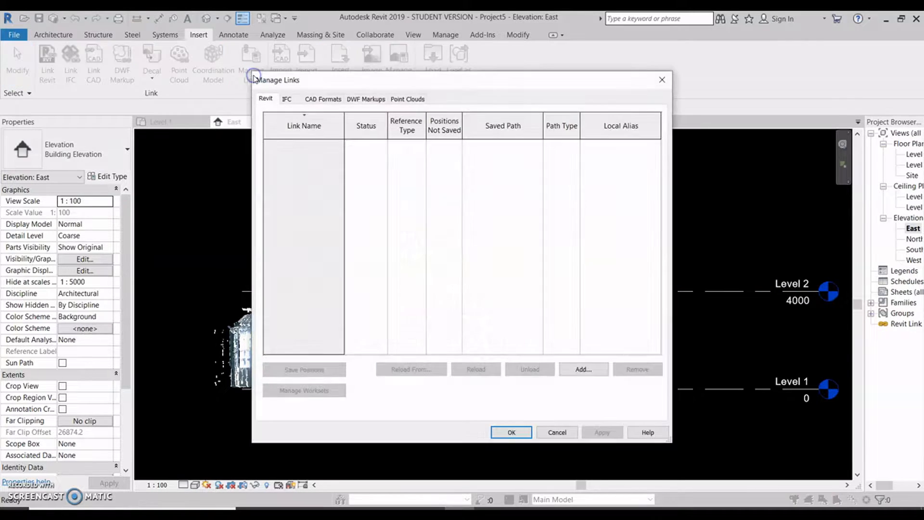
{"action": "left_click", "coordinate": [408, 98]}
{"action": "left_click", "coordinate": [400, 147]}
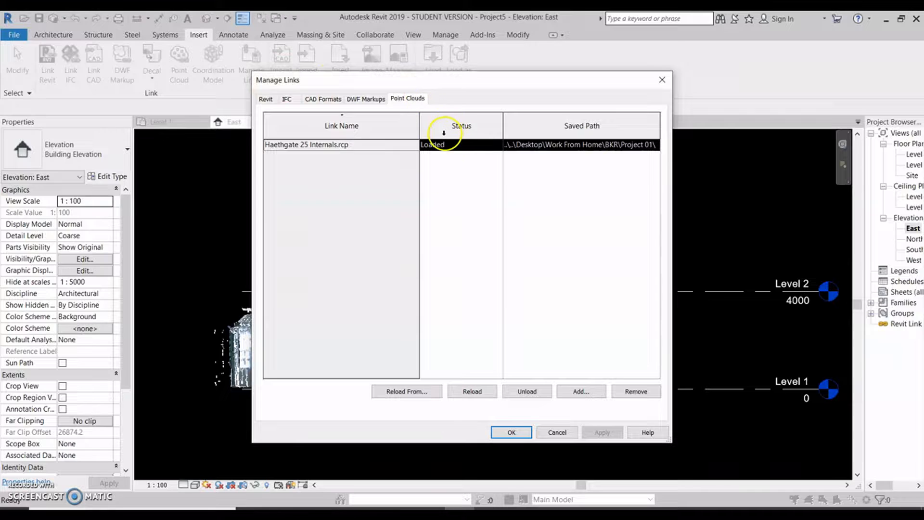
{"action": "left_click", "coordinate": [636, 391]}
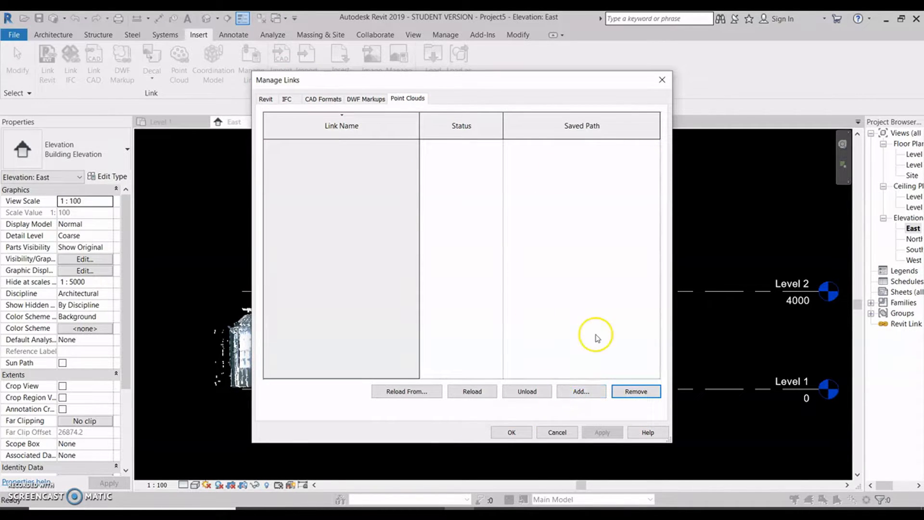
Step: Link Haethgate 25 Internals.rcp again with Auto - Center to Center positioning and apply the link changes
{"action": "left_click", "coordinate": [584, 391]}
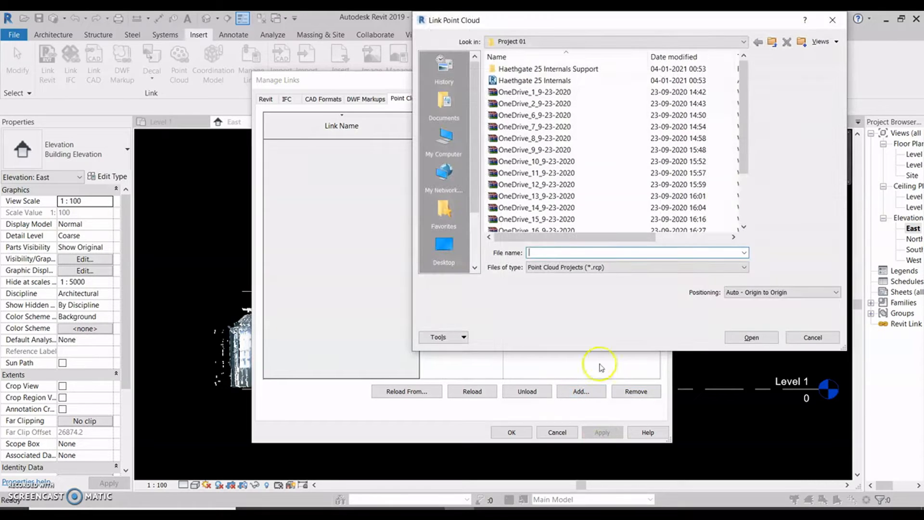
{"action": "left_click", "coordinate": [586, 80]}
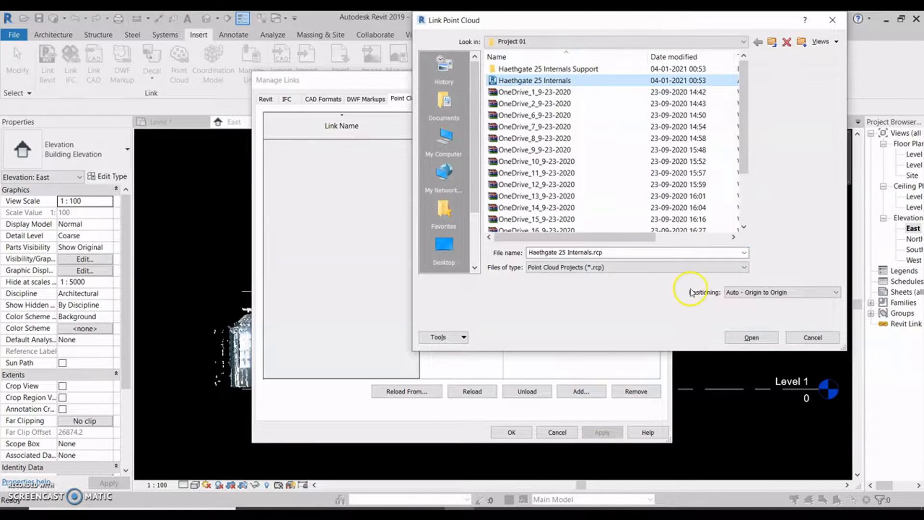
{"action": "left_click", "coordinate": [732, 290]}
{"action": "left_click", "coordinate": [746, 302]}
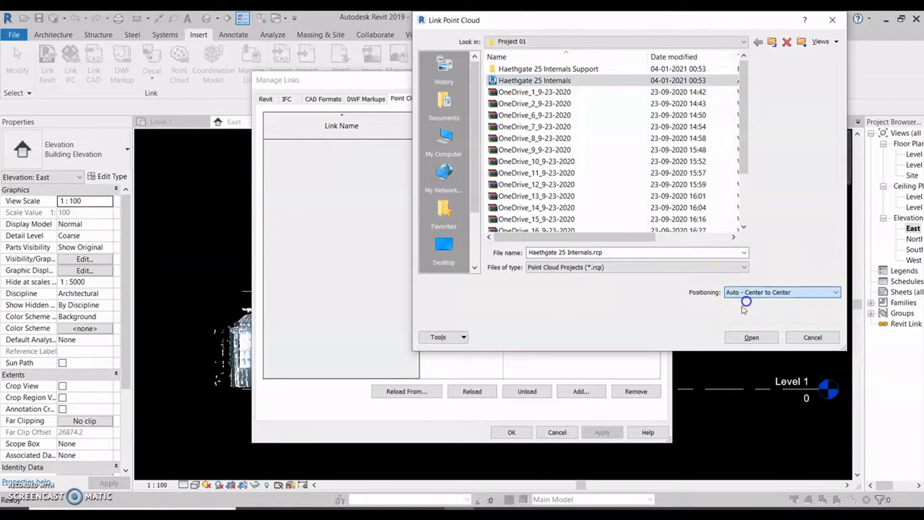
{"action": "left_click", "coordinate": [741, 339]}
{"action": "left_click", "coordinate": [511, 432]}
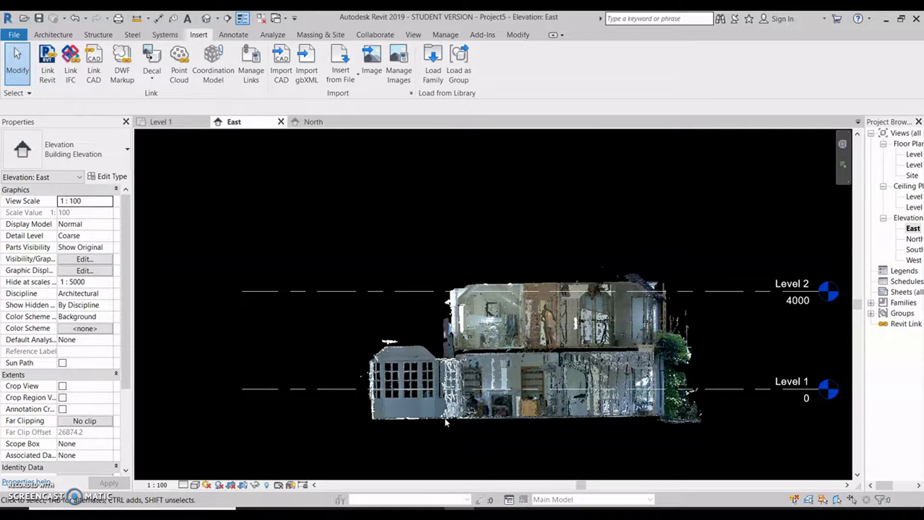
Step: Remove the center-positioned point cloud link Haethgate 25 Internals.rcp through Manage Links
{"action": "left_click", "coordinate": [251, 63]}
{"action": "left_click", "coordinate": [407, 99]}
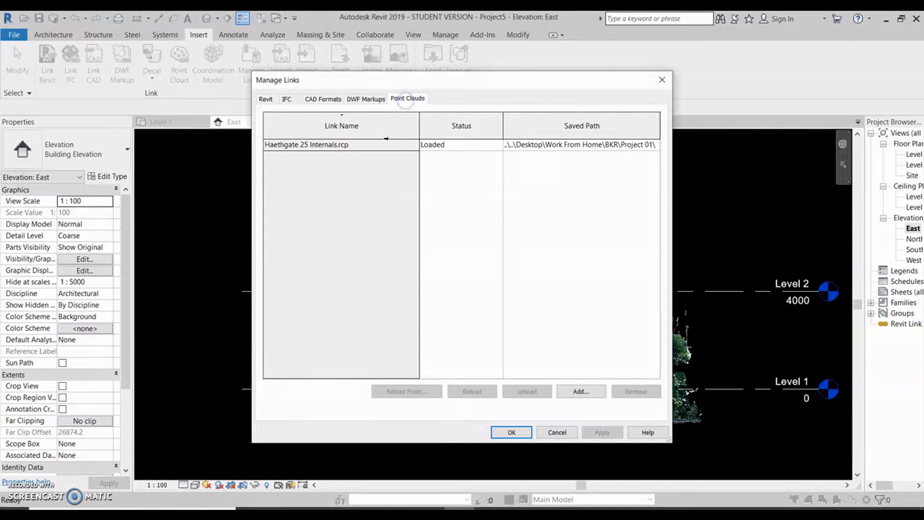
{"action": "left_click", "coordinate": [379, 145]}
{"action": "left_click", "coordinate": [636, 391]}
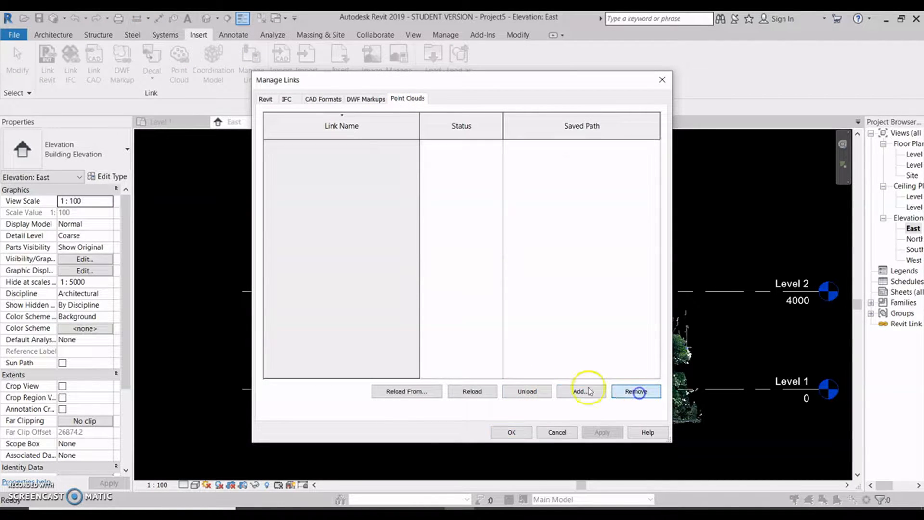
Step: Link Haethgate 25 Internals.rcp with Auto - Origin to Origin positioning and check its placement in the Level 1 plan and East elevation
{"action": "left_click", "coordinate": [580, 391]}
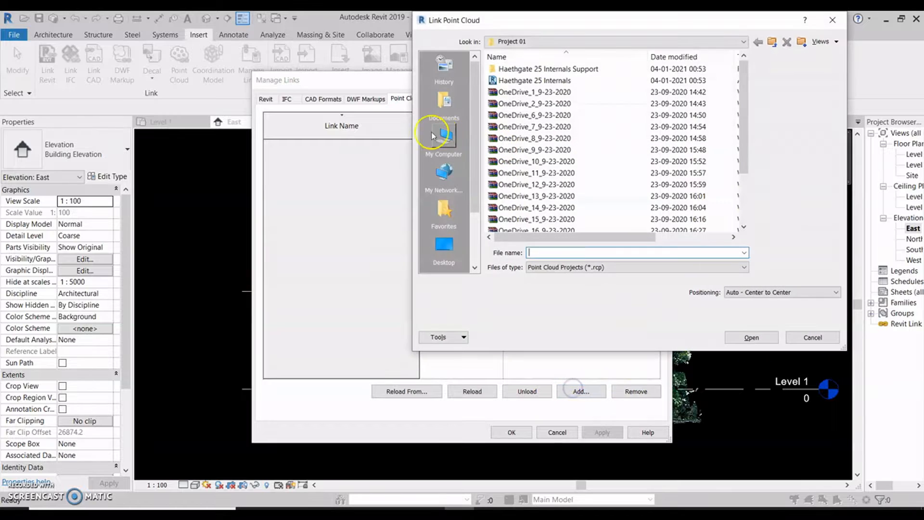
{"action": "left_click", "coordinate": [595, 81]}
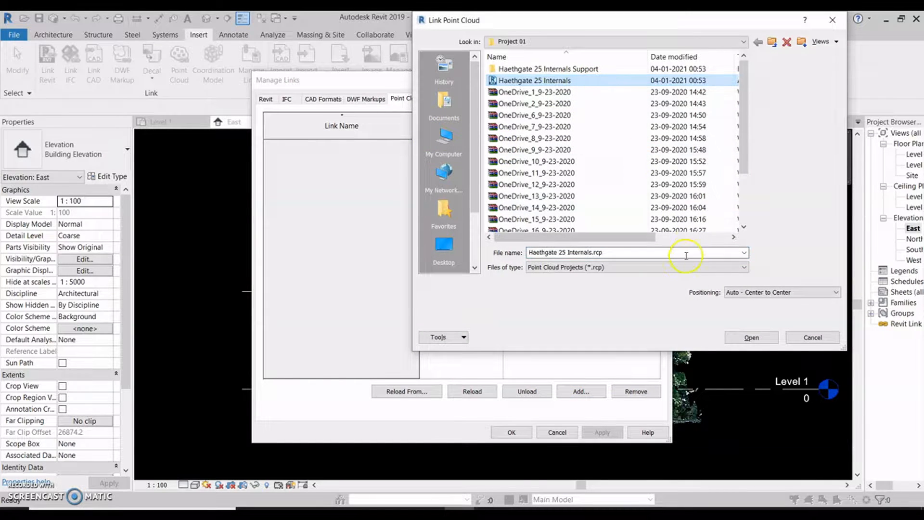
{"action": "left_click", "coordinate": [785, 293]}
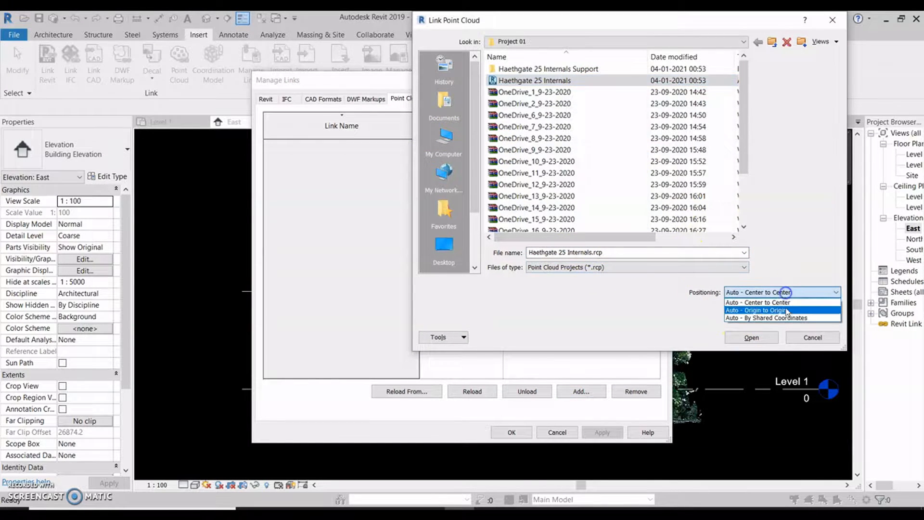
{"action": "left_click", "coordinate": [785, 310]}
{"action": "left_click", "coordinate": [753, 337]}
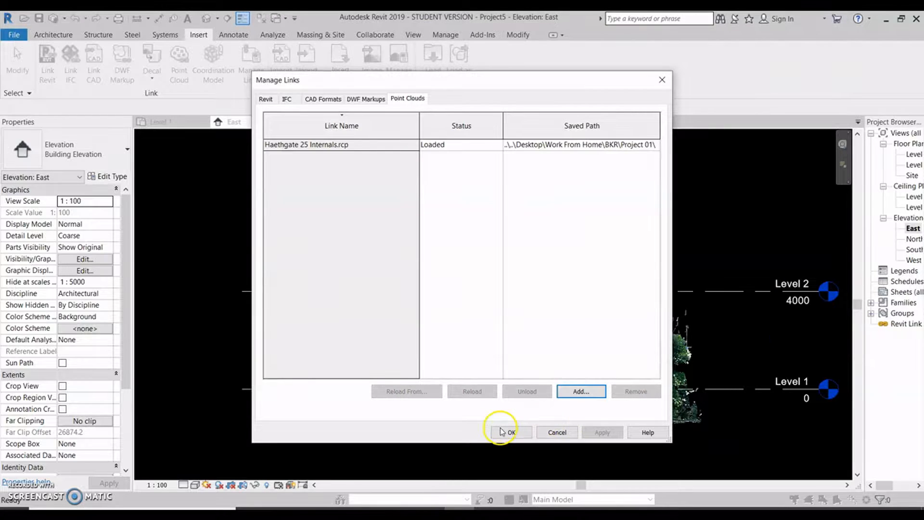
{"action": "left_click", "coordinate": [504, 432]}
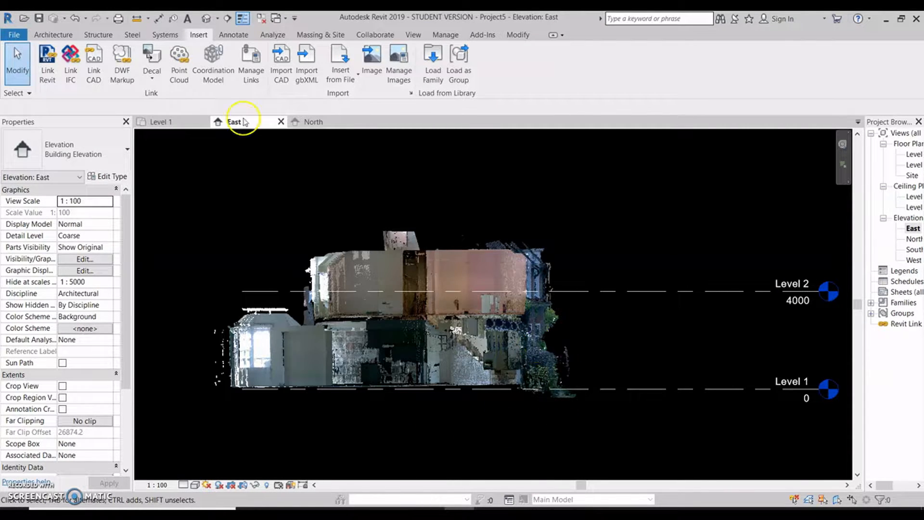
{"action": "left_click", "coordinate": [163, 121]}
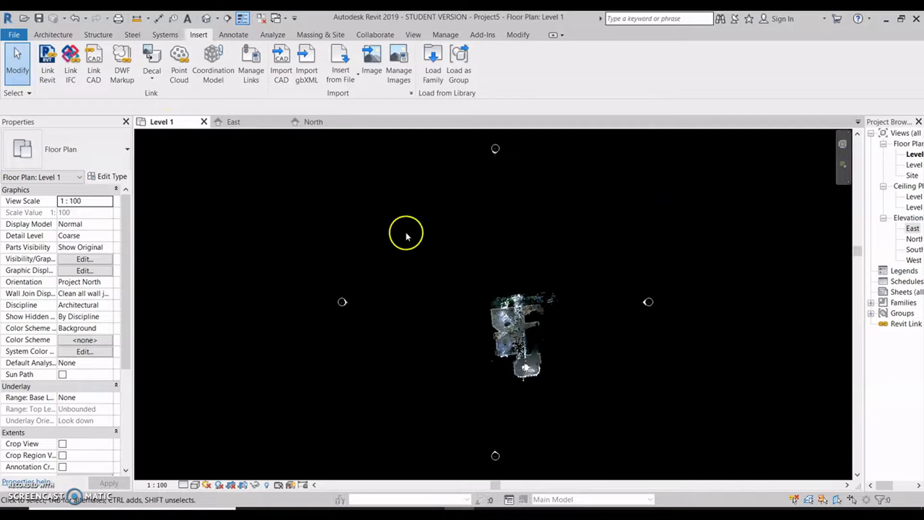
{"action": "left_click", "coordinate": [237, 122]}
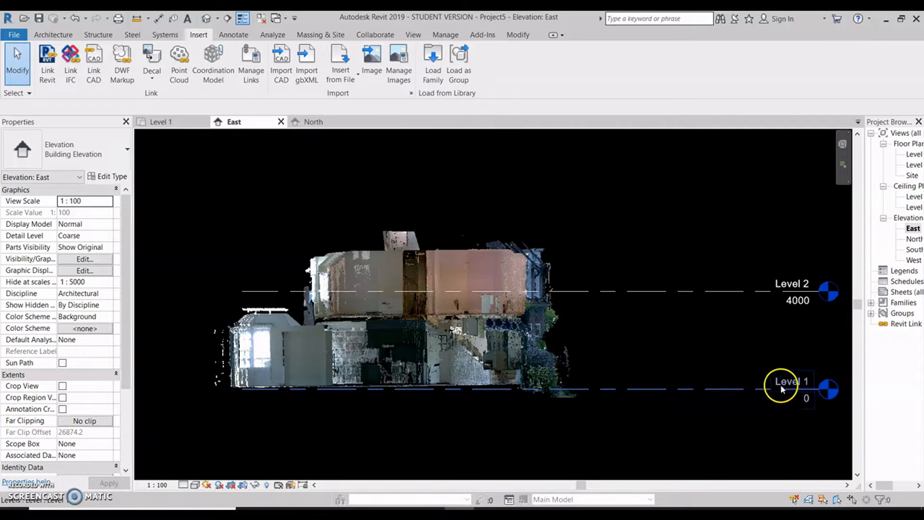
Step: Rename Level 1 to Ground Level together with its corresponding views, and widen the Project Browser to show full view names
{"action": "middle_click_drag", "start_coordinate": [722, 402], "coordinate": [797, 379]}
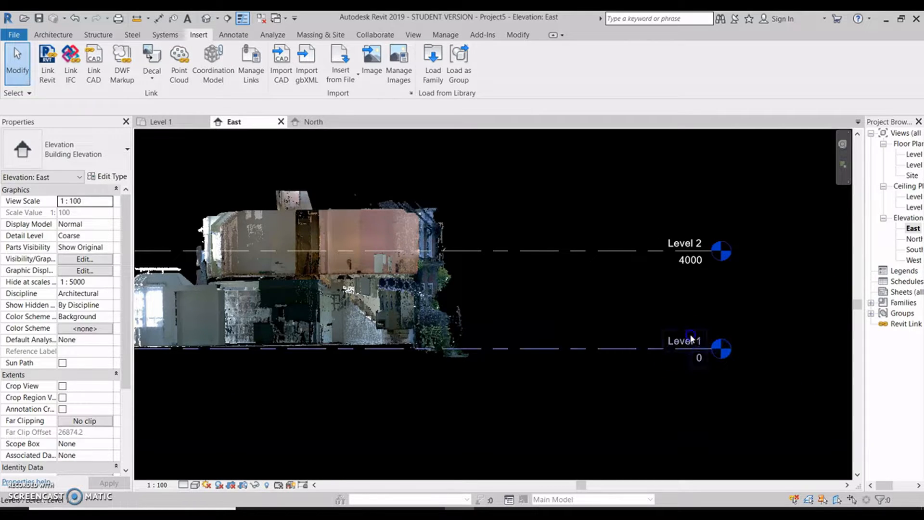
{"action": "double_click", "coordinate": [693, 338]}
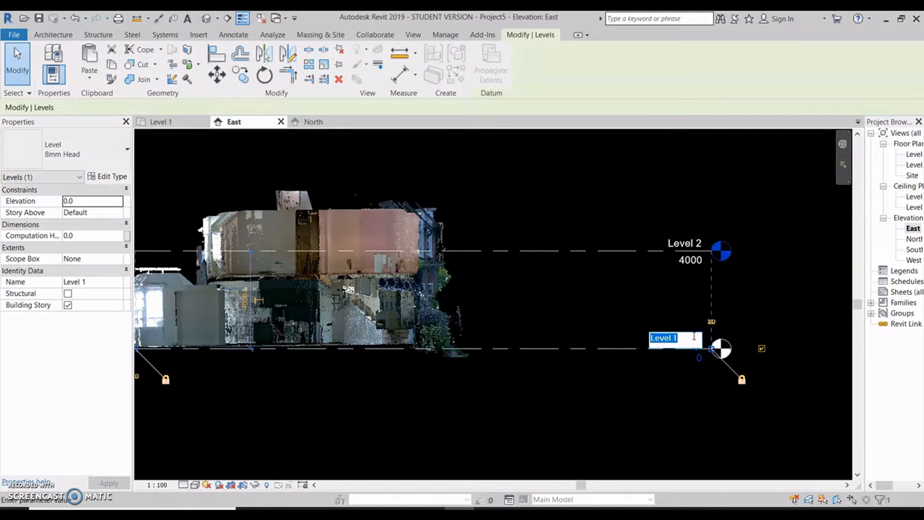
{"action": "type", "text": "Ground Level"}
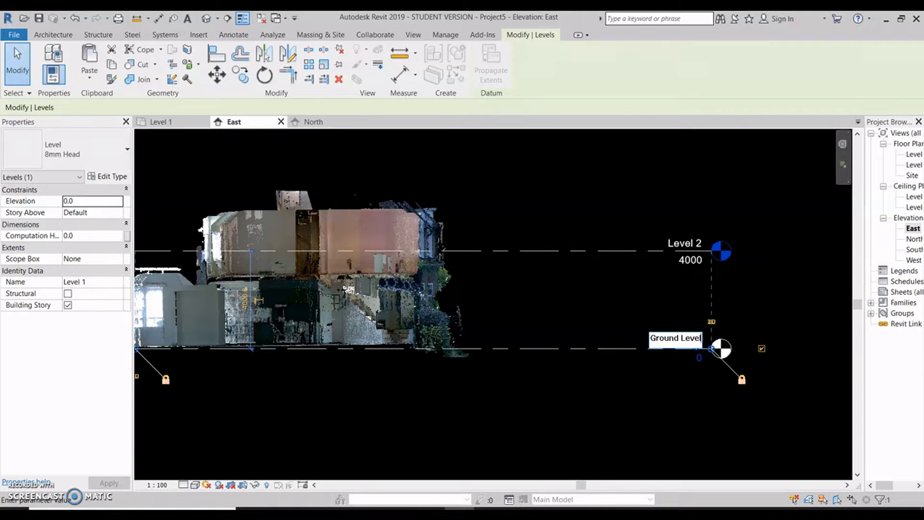
{"action": "left_click", "coordinate": [761, 293]}
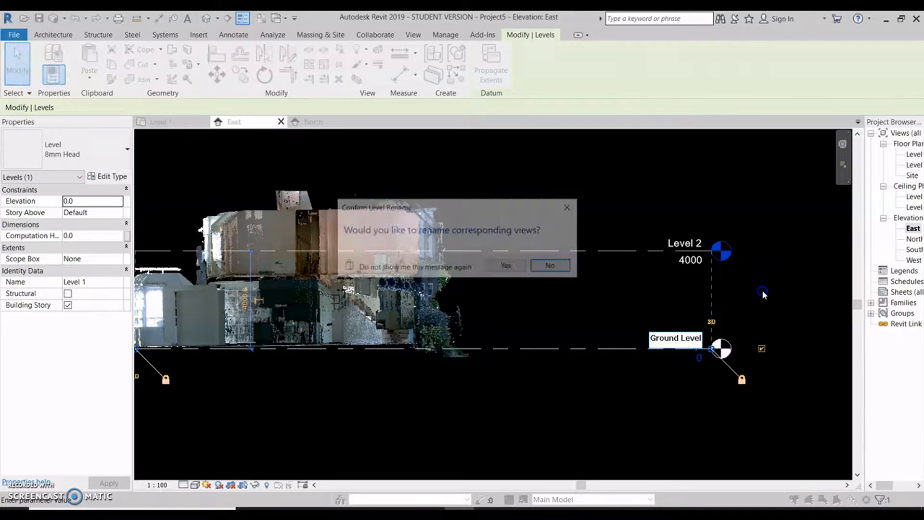
{"action": "left_click", "coordinate": [502, 264]}
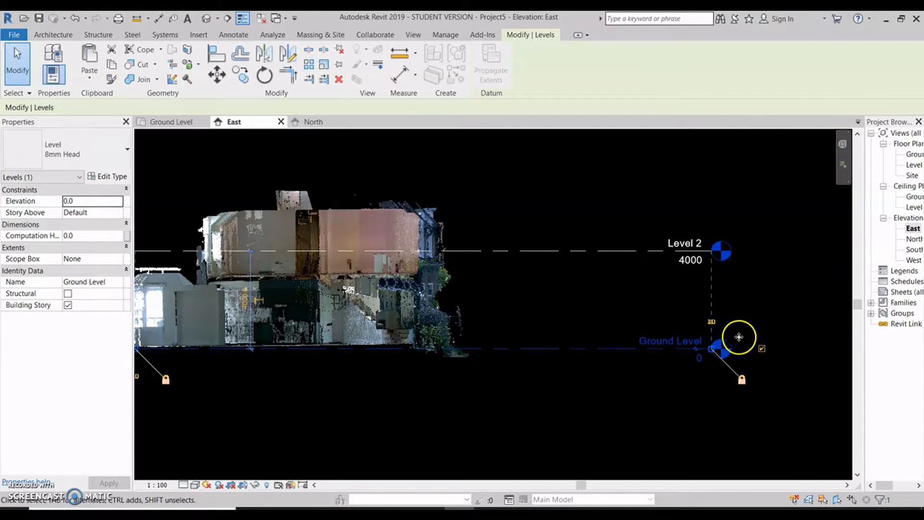
{"action": "left_click", "coordinate": [695, 349]}
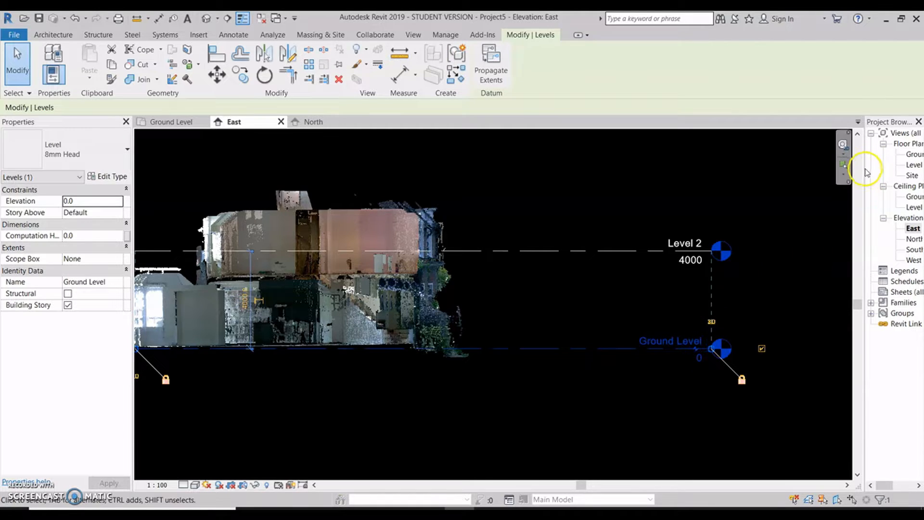
{"action": "left_click_drag", "start_coordinate": [859, 166], "coordinate": [810, 172]}
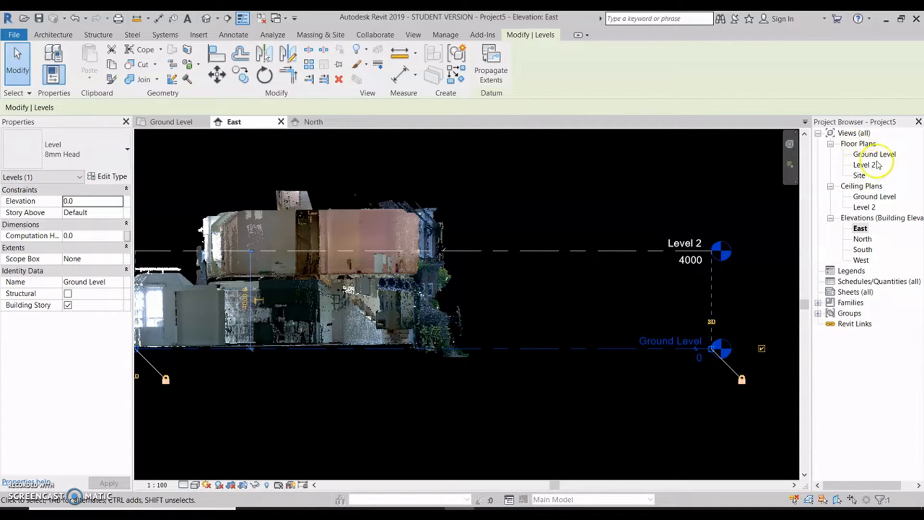
Step: Draw a new level along the floor line of the point cloud, about 120 mm above Ground Level, ending in line with the existing level heads
{"action": "mouse_move", "coordinate": [352, 373]}
{"action": "middle_mouse_down"}
{"action": "mouse_move", "coordinate": [433, 355]}
{"action": "mouse_move", "coordinate": [381, 350]}
{"action": "middle_mouse_up"}
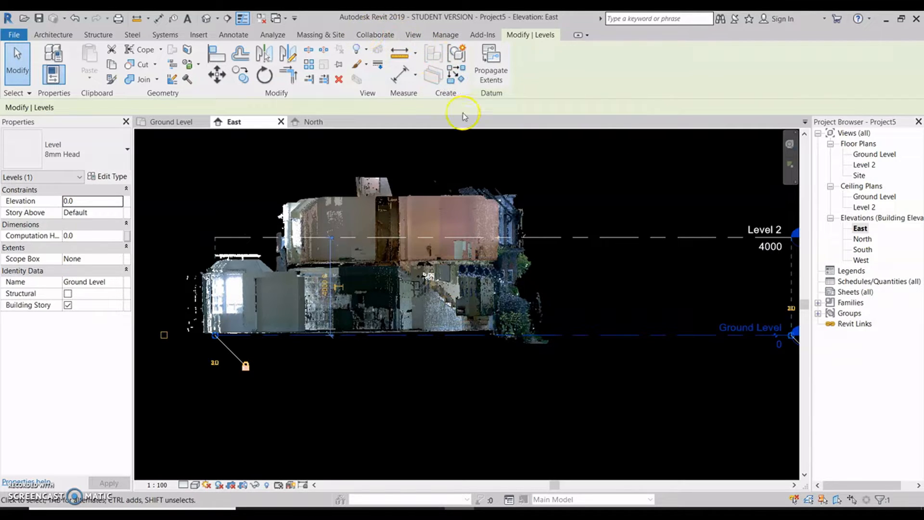
{"action": "left_click", "coordinate": [54, 34]}
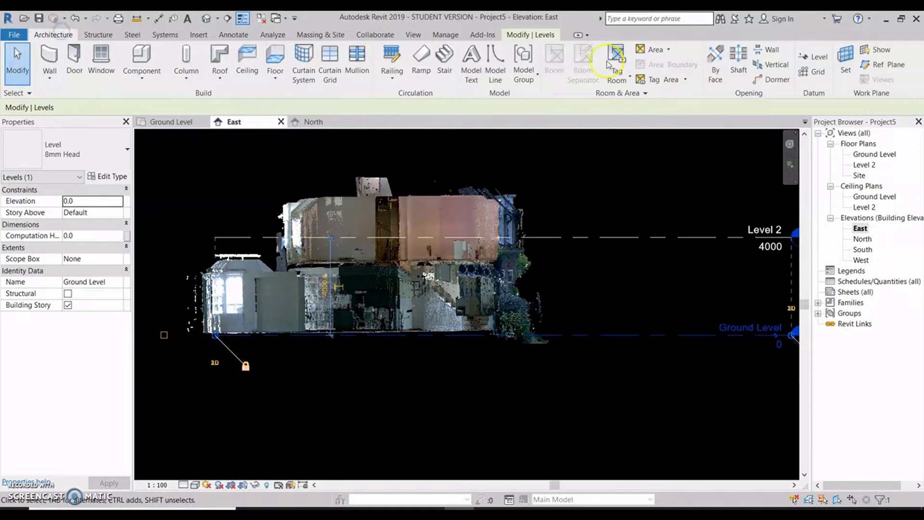
{"action": "left_click", "coordinate": [818, 57]}
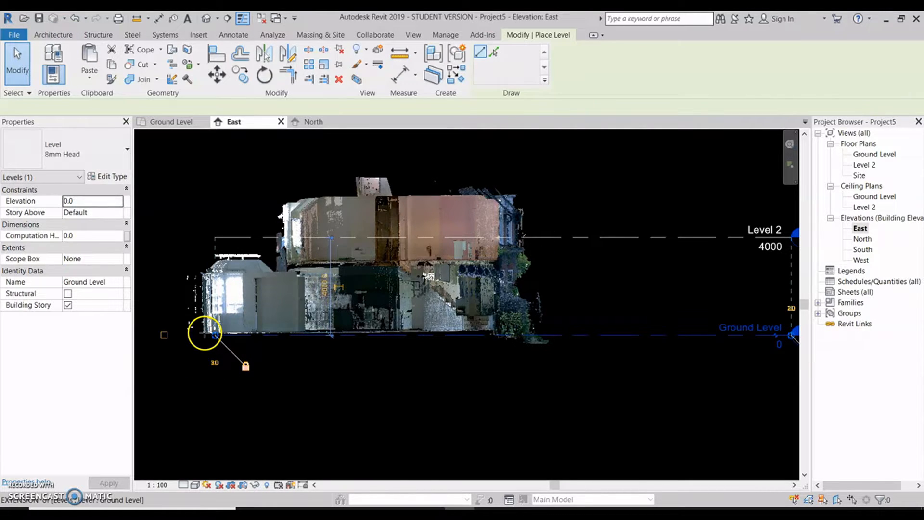
{"action": "scroll", "coordinate": [204, 333], "scroll_direction": "up", "scroll_amount": 5}
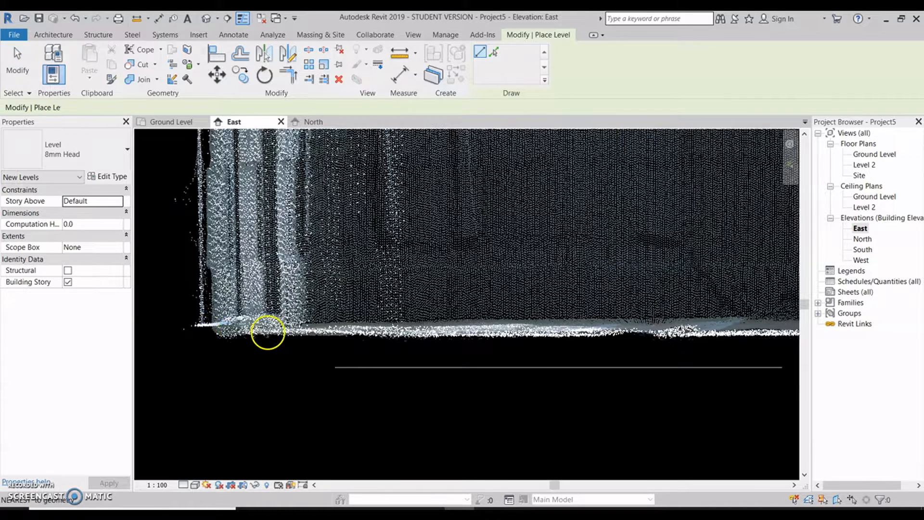
{"action": "left_click", "coordinate": [285, 326]}
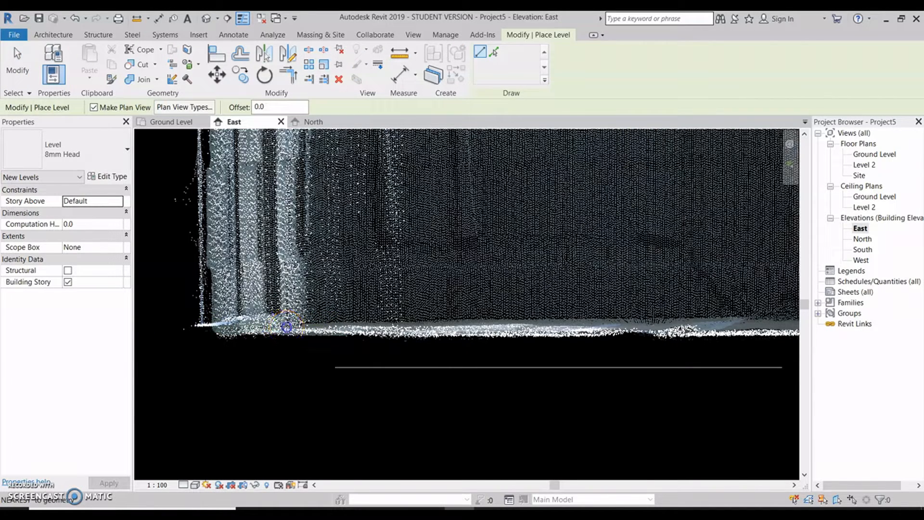
{"action": "left_click", "coordinate": [192, 341]}
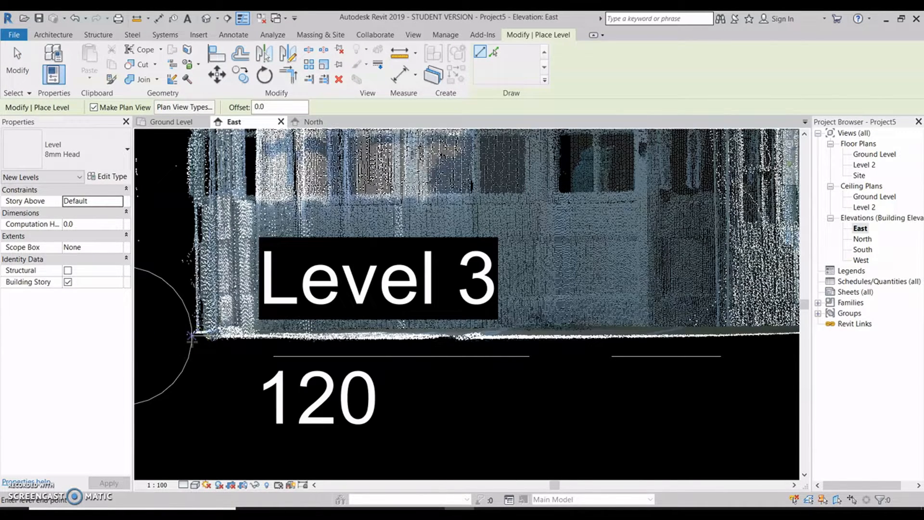
{"action": "scroll", "coordinate": [192, 341], "scroll_direction": "down", "scroll_amount": 6}
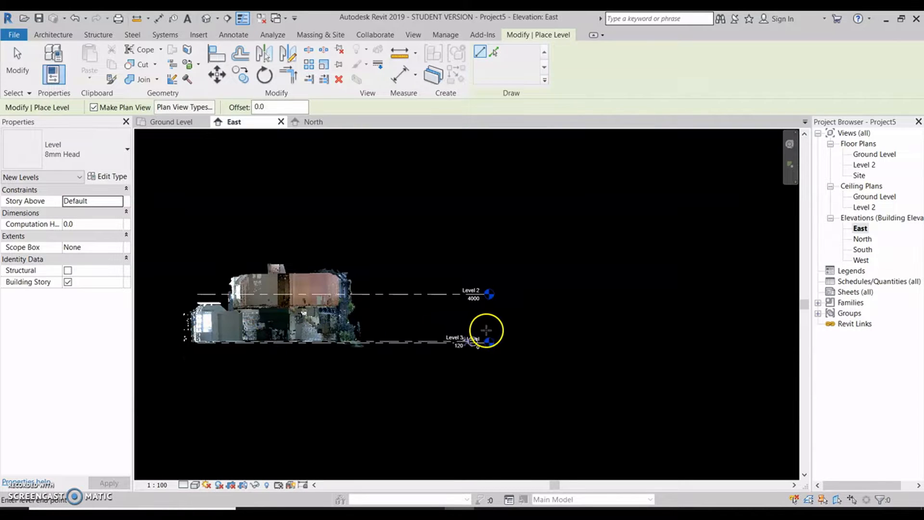
{"action": "scroll", "coordinate": [490, 335], "scroll_direction": "up", "scroll_amount": 6}
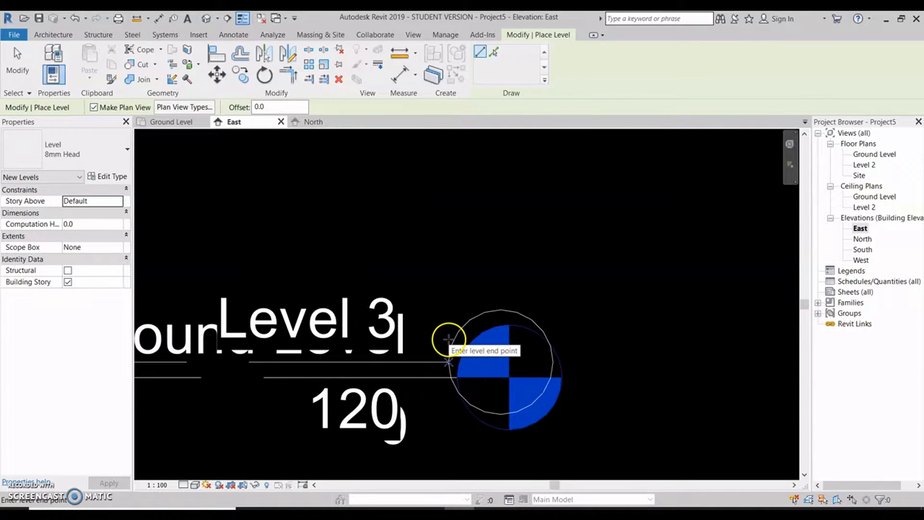
{"action": "left_click", "coordinate": [453, 364]}
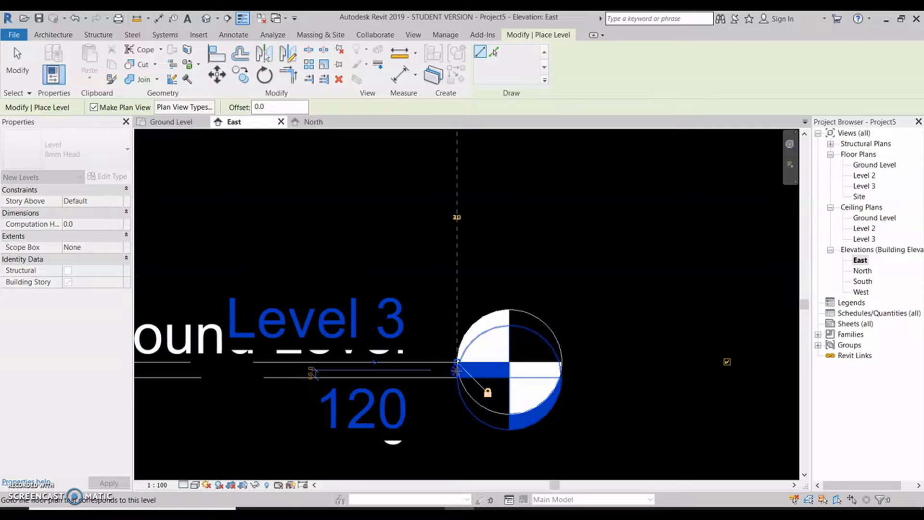
{"action": "scroll", "coordinate": [456, 370], "scroll_direction": "down", "scroll_amount": 4}
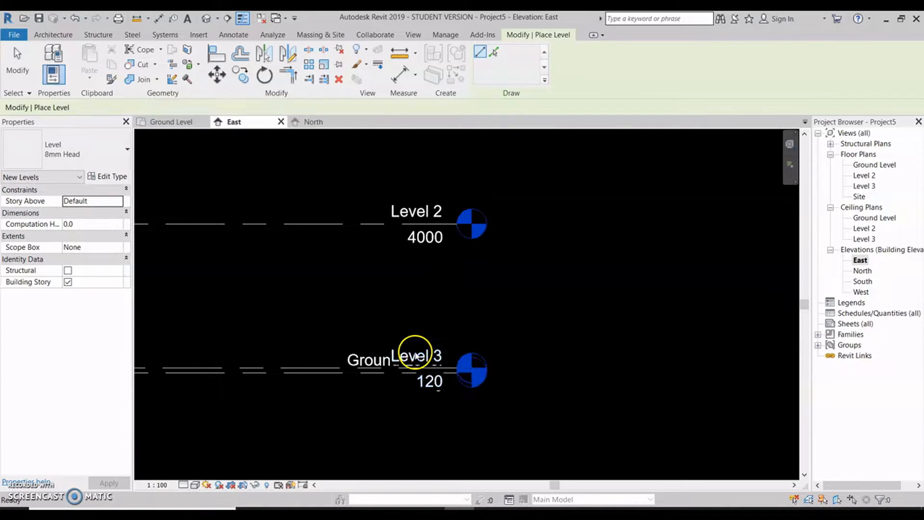
{"action": "key", "text": "Escape"}
{"action": "key", "text": "Escape"}
Step: Rename the new level just above Ground Level to G Floor Level, including its corresponding views
{"action": "left_click", "coordinate": [415, 355]}
{"action": "left_click", "coordinate": [428, 355]}
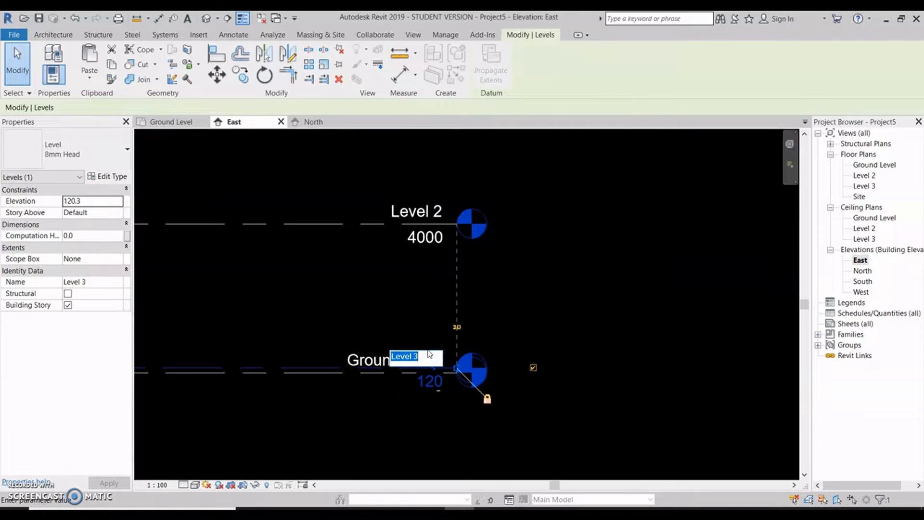
{"action": "type", "text": "G Floor"}
{"action": "left_click", "coordinate": [454, 324]}
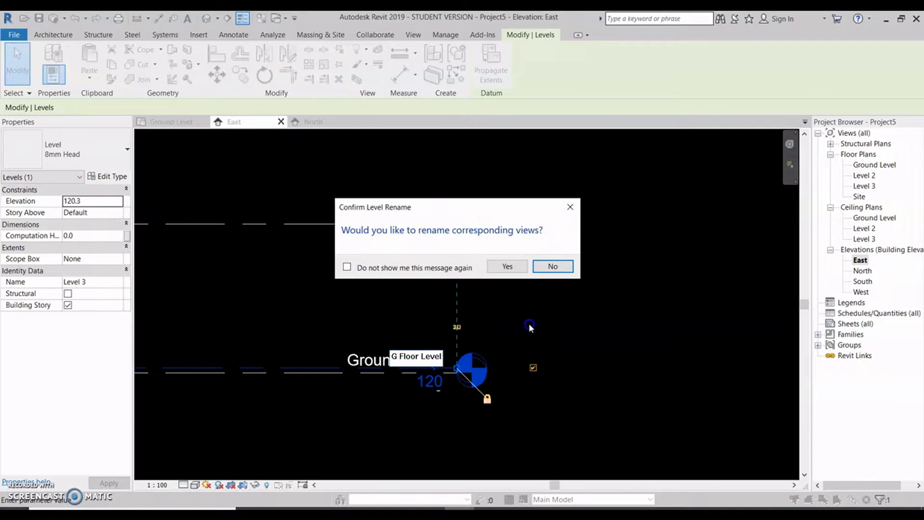
{"action": "left_click", "coordinate": [505, 266]}
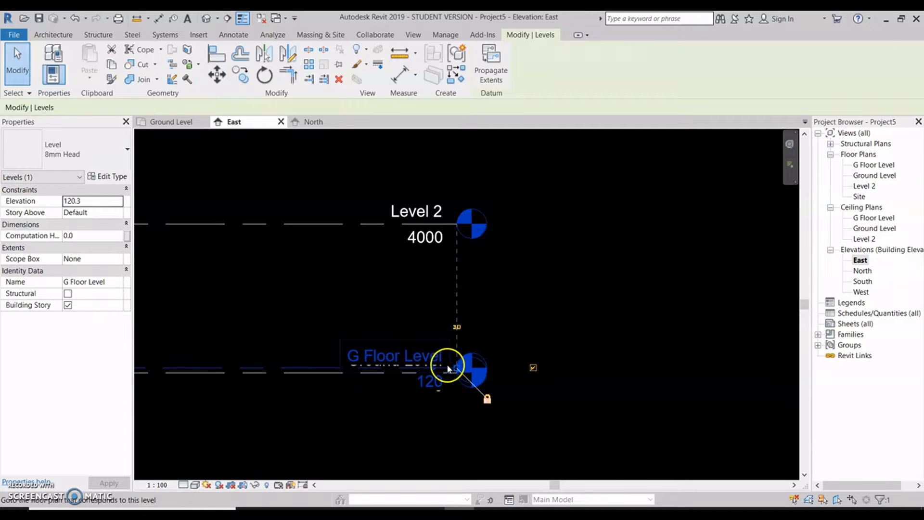
Step: Rename Level 2 to First Floor, including its corresponding views
{"action": "middle_click_drag", "start_coordinate": [655, 308], "coordinate": [765, 301]}
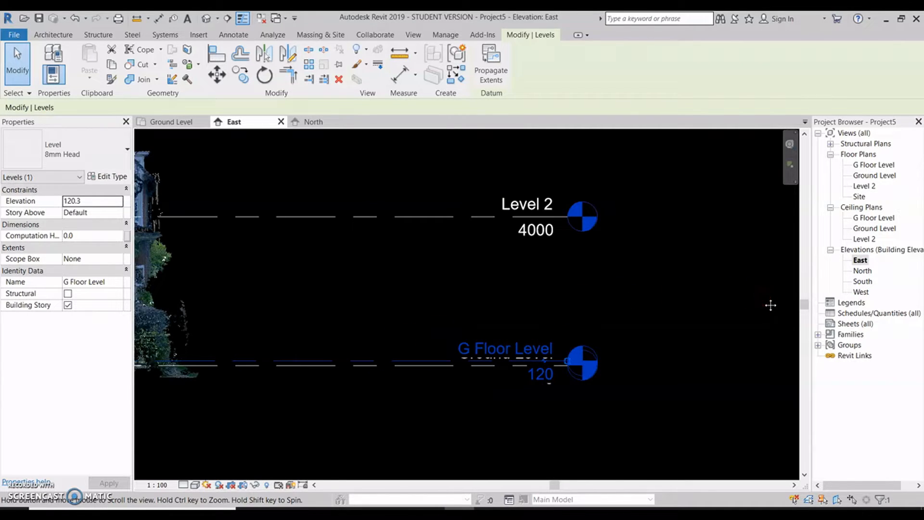
{"action": "scroll", "coordinate": [752, 302], "scroll_direction": "down", "scroll_amount": 4}
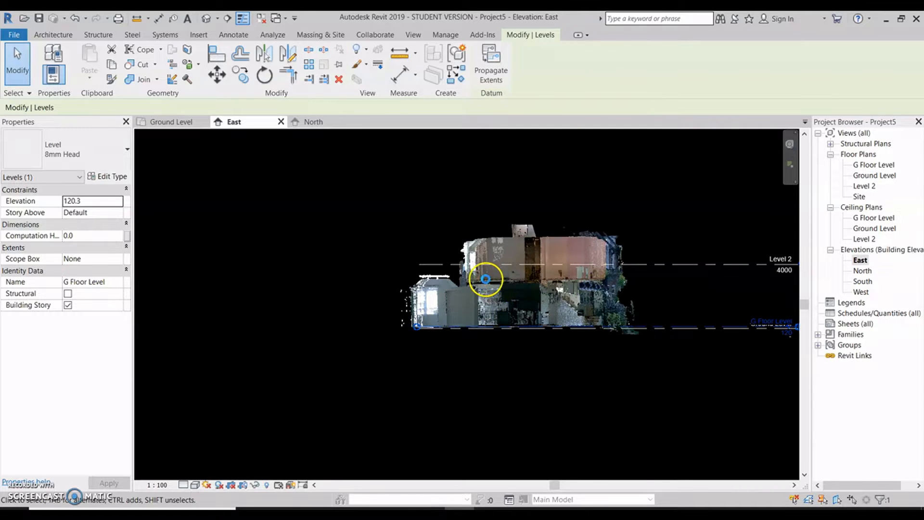
{"action": "scroll", "coordinate": [498, 285], "scroll_direction": "up", "scroll_amount": 3}
{"action": "scroll", "coordinate": [499, 284], "scroll_direction": "up", "scroll_amount": 2}
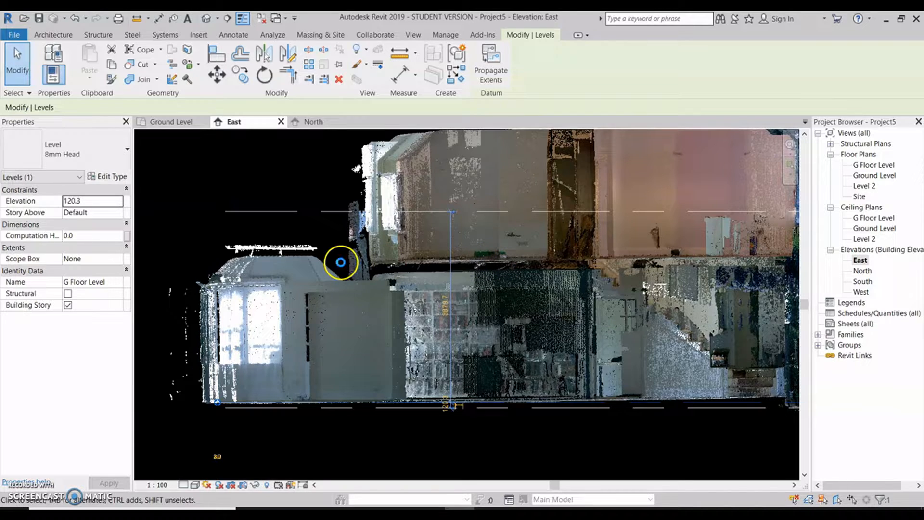
{"action": "scroll", "coordinate": [340, 262], "scroll_direction": "down", "scroll_amount": 3}
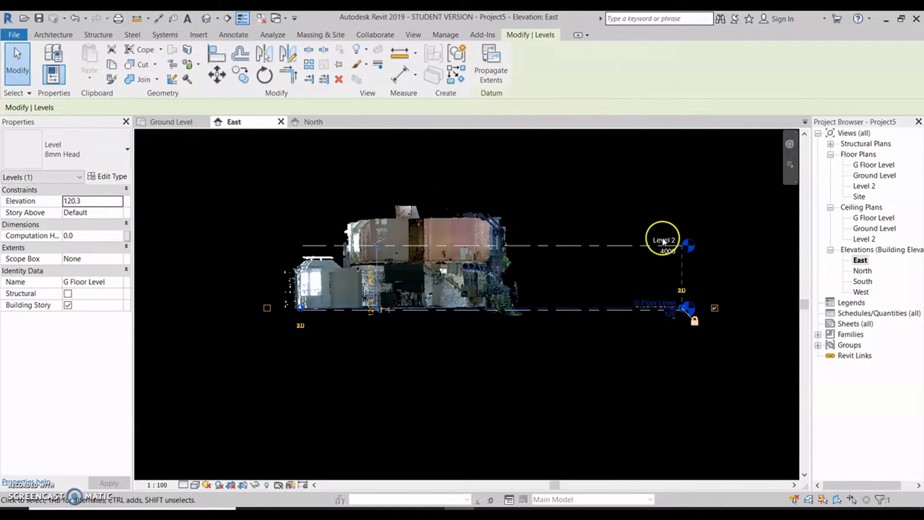
{"action": "left_click", "coordinate": [660, 240]}
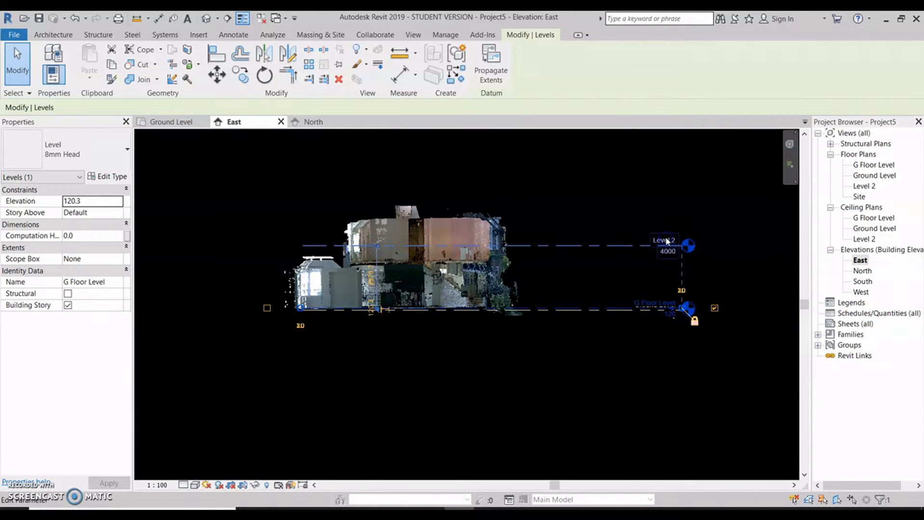
{"action": "left_click", "coordinate": [670, 235]}
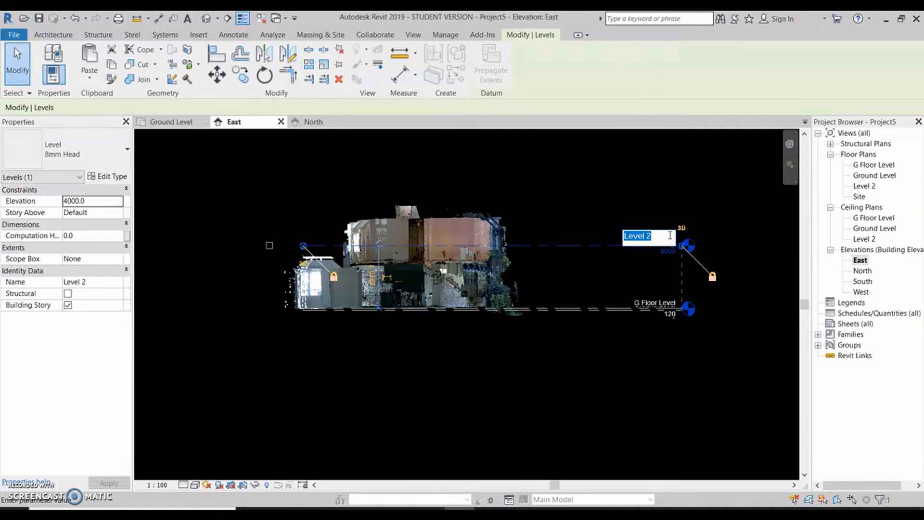
{"action": "type", "text": "First Floor"}
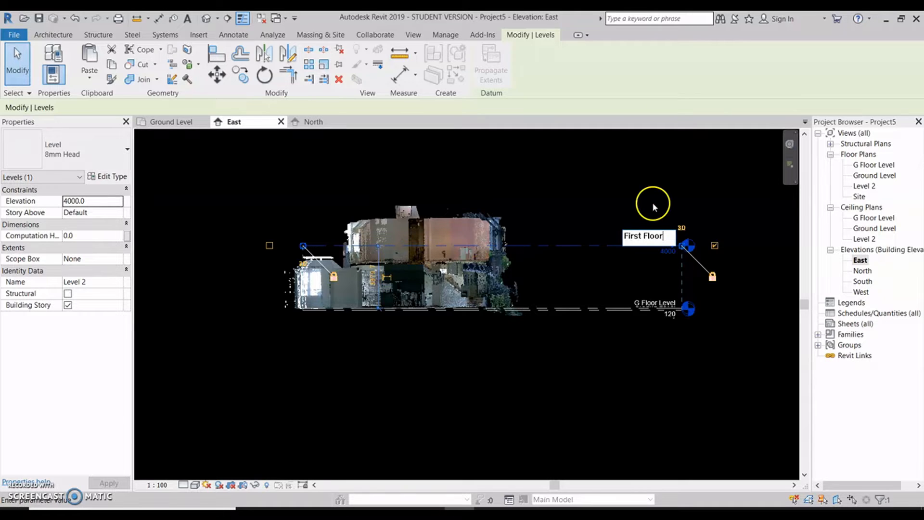
{"action": "key", "text": "Return"}
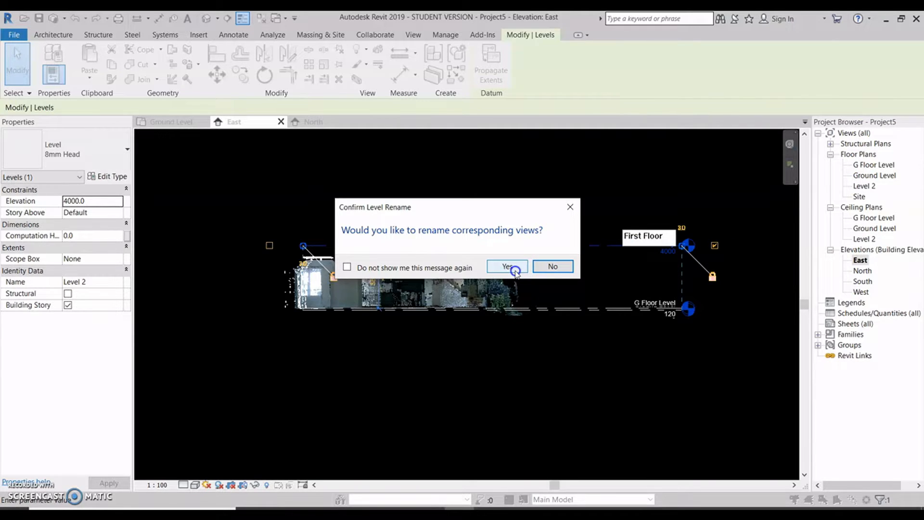
{"action": "left_click", "coordinate": [508, 267]}
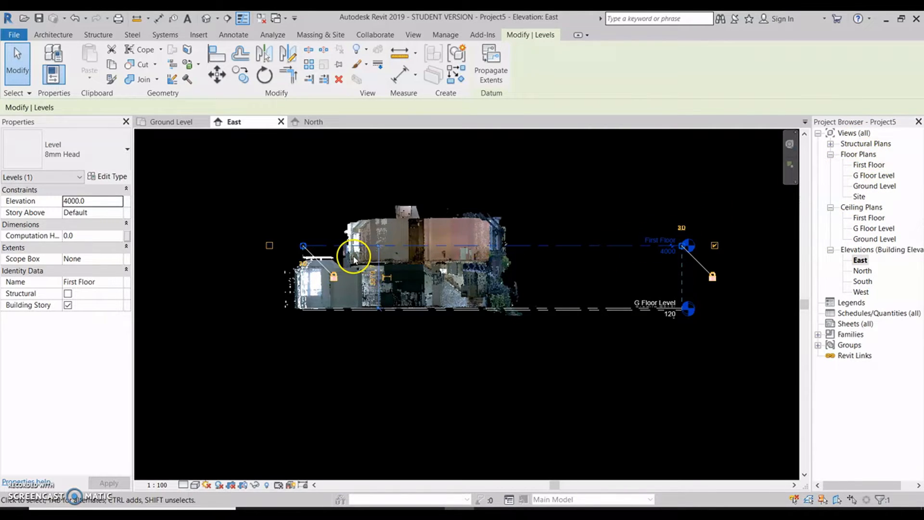
Step: Move the First Floor level straight down about 961 mm onto the upper storey's floor line in the point cloud
{"action": "scroll", "coordinate": [353, 260], "scroll_direction": "up", "scroll_amount": 1}
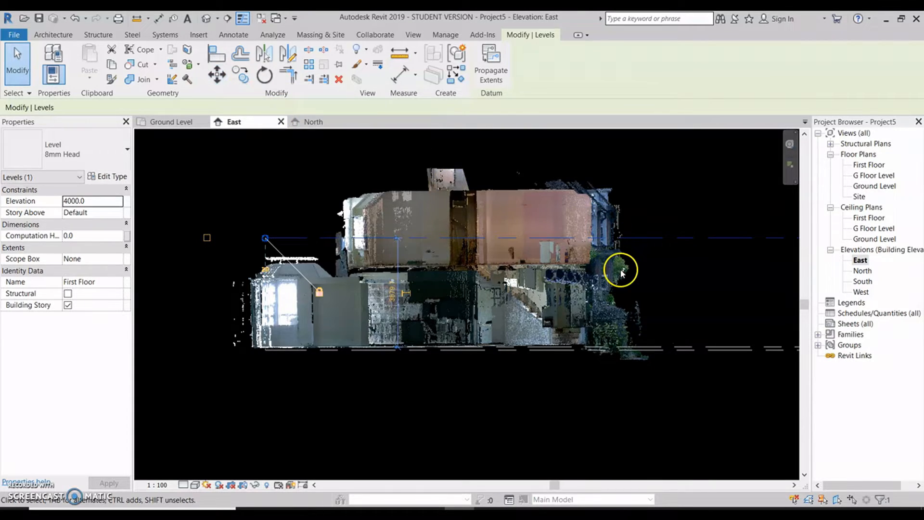
{"action": "left_click", "coordinate": [219, 77]}
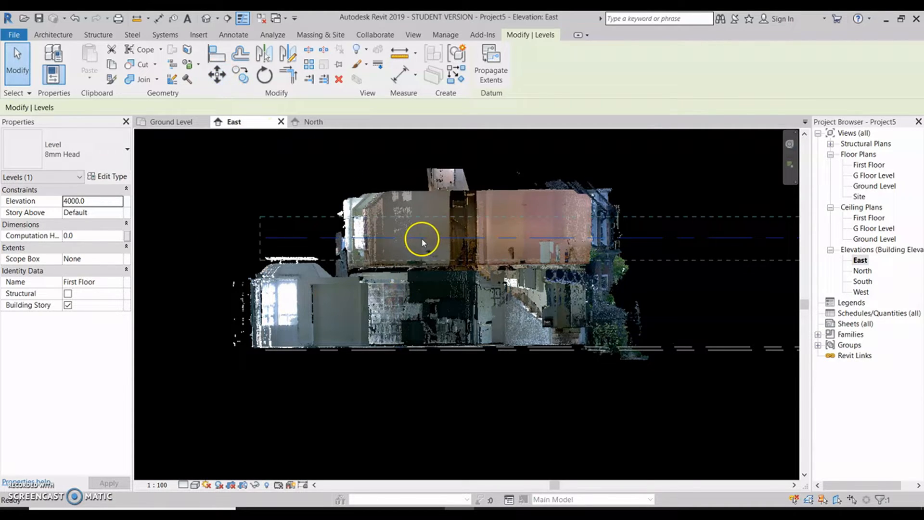
{"action": "scroll", "coordinate": [403, 242], "scroll_direction": "up", "scroll_amount": 3}
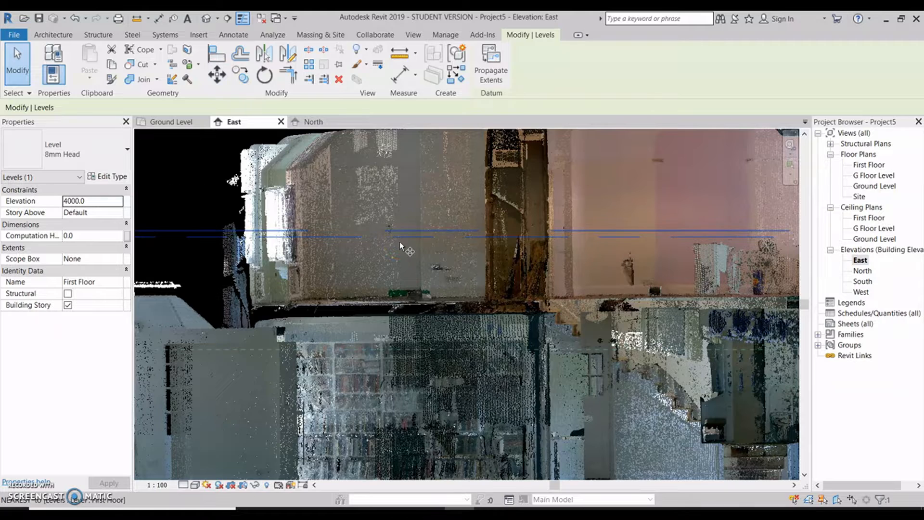
{"action": "left_click", "coordinate": [407, 231]}
{"action": "scroll", "coordinate": [406, 231], "scroll_direction": "up", "scroll_amount": 3}
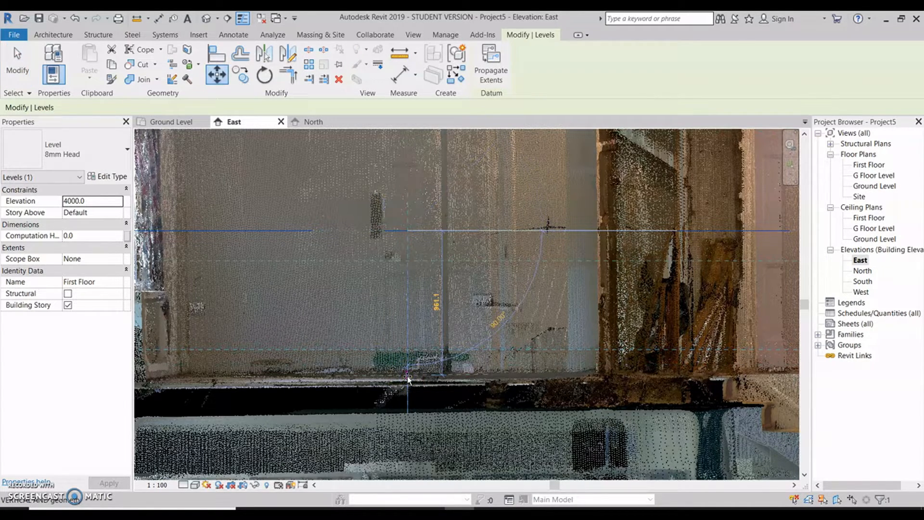
{"action": "left_click", "coordinate": [514, 337]}
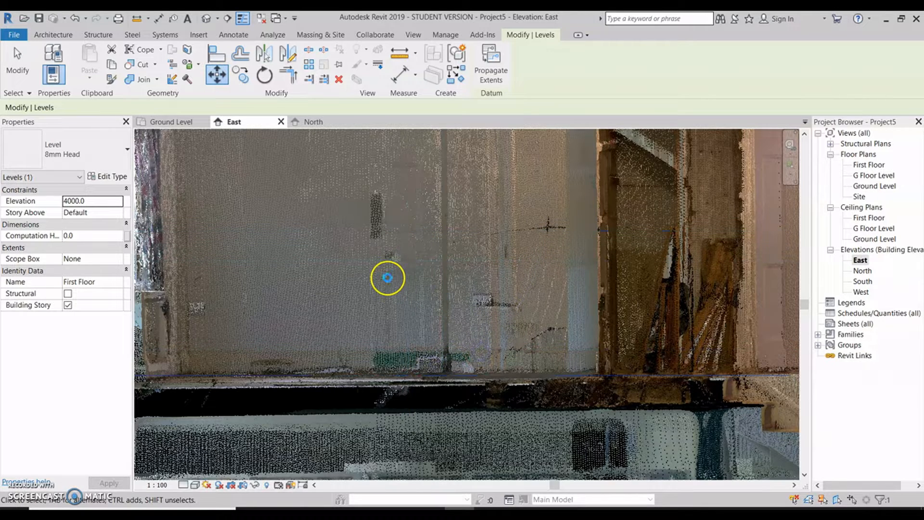
{"action": "scroll", "coordinate": [388, 279], "scroll_direction": "down", "scroll_amount": 3}
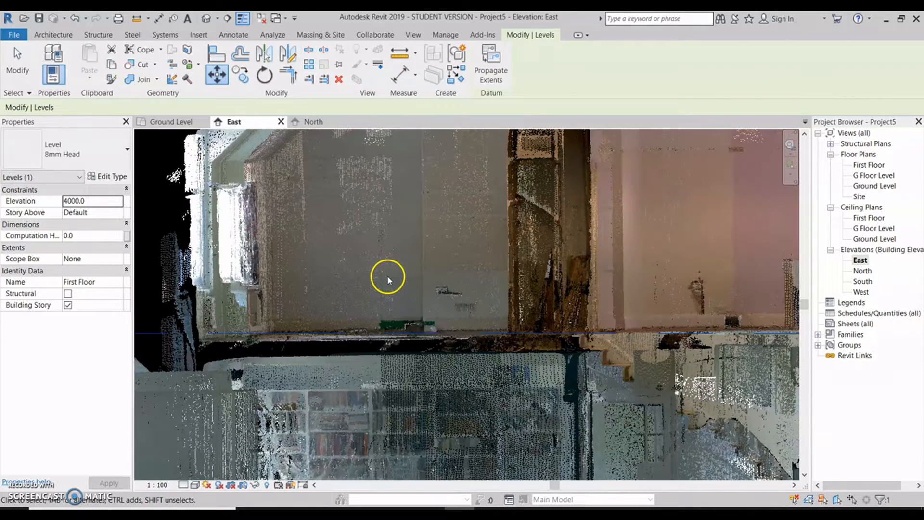
{"action": "scroll", "coordinate": [386, 275], "scroll_direction": "down", "scroll_amount": 3}
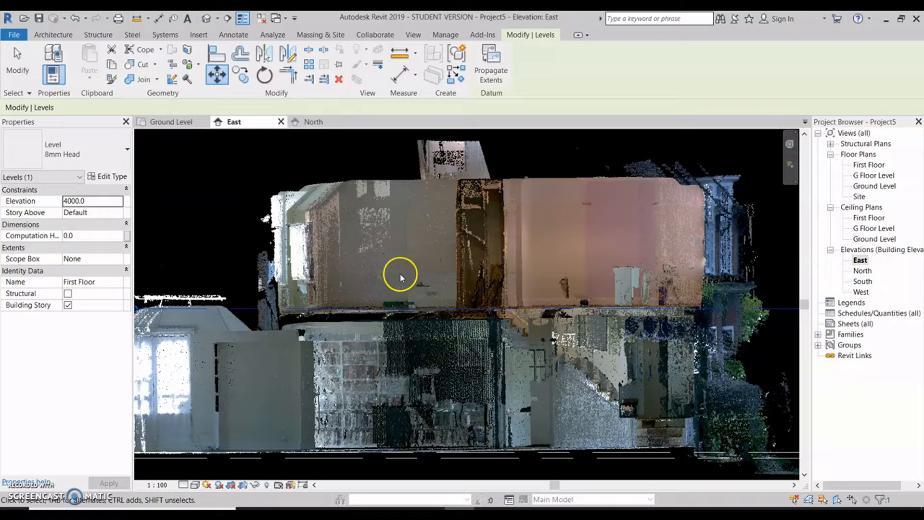
Step: Set the First Floor level's elevation to 3040
{"action": "scroll", "coordinate": [387, 276], "scroll_direction": "down", "scroll_amount": 2}
{"action": "middle_click_drag", "start_coordinate": [751, 302], "coordinate": [723, 305]}
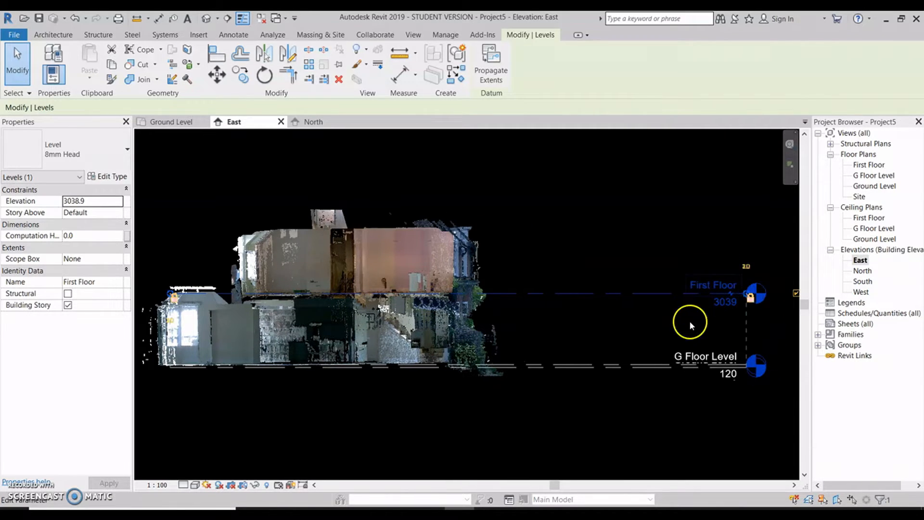
{"action": "left_click", "coordinate": [734, 302]}
{"action": "left_click_drag", "start_coordinate": [697, 304], "coordinate": [718, 304]}
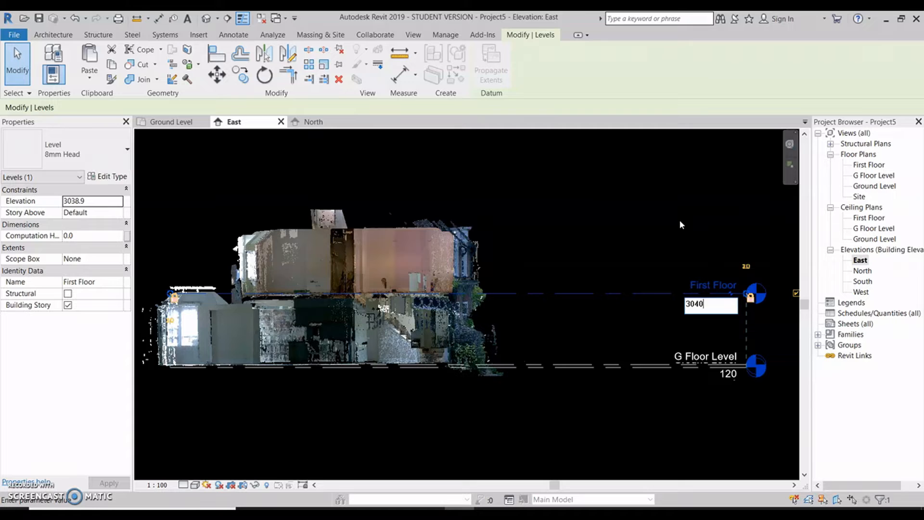
{"action": "key", "text": "Return"}
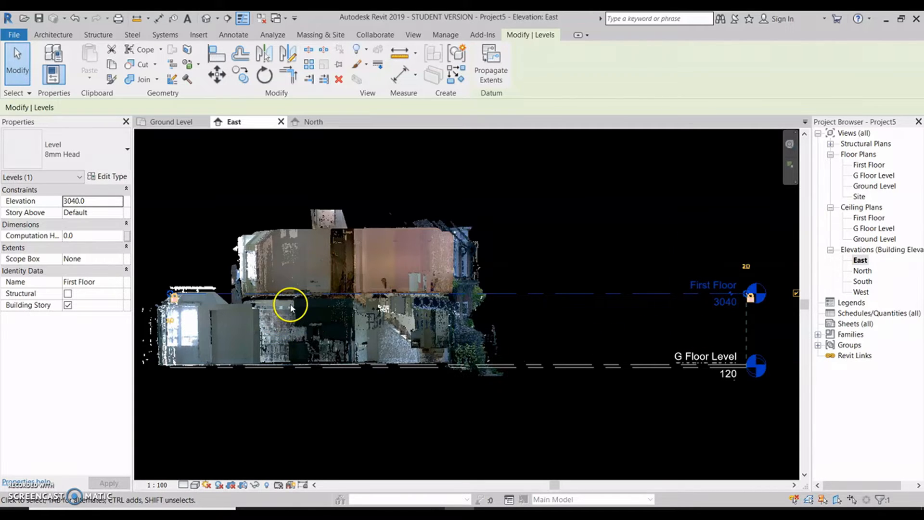
Step: Draw a new level along the upper storey's ceiling line in the point cloud, at an elevation of about 5560 mm
{"action": "scroll", "coordinate": [449, 314], "scroll_direction": "up", "scroll_amount": 1}
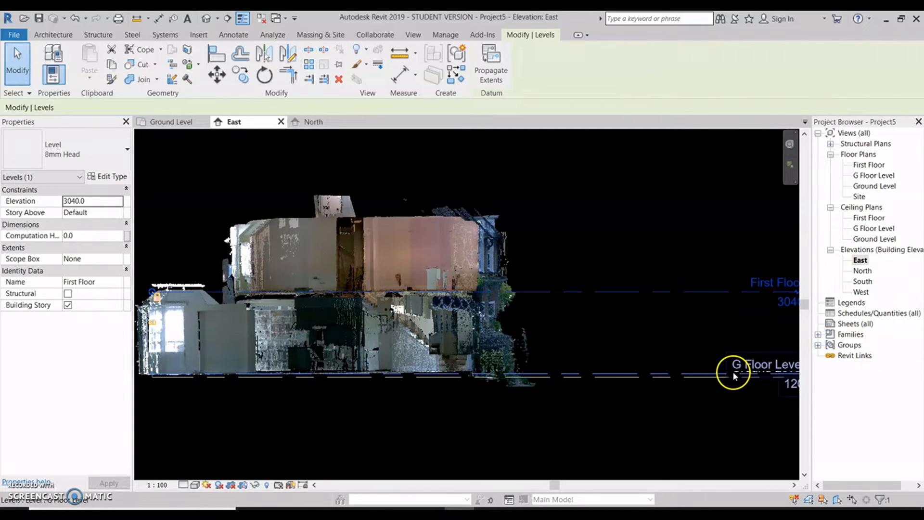
{"action": "middle_click_drag", "start_coordinate": [619, 304], "coordinate": [639, 310]}
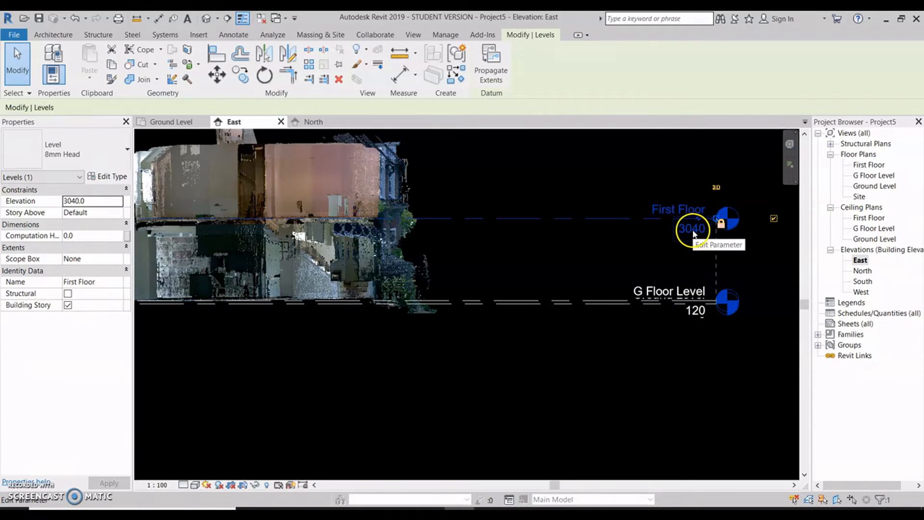
{"action": "middle_click_drag", "start_coordinate": [342, 272], "coordinate": [508, 368]}
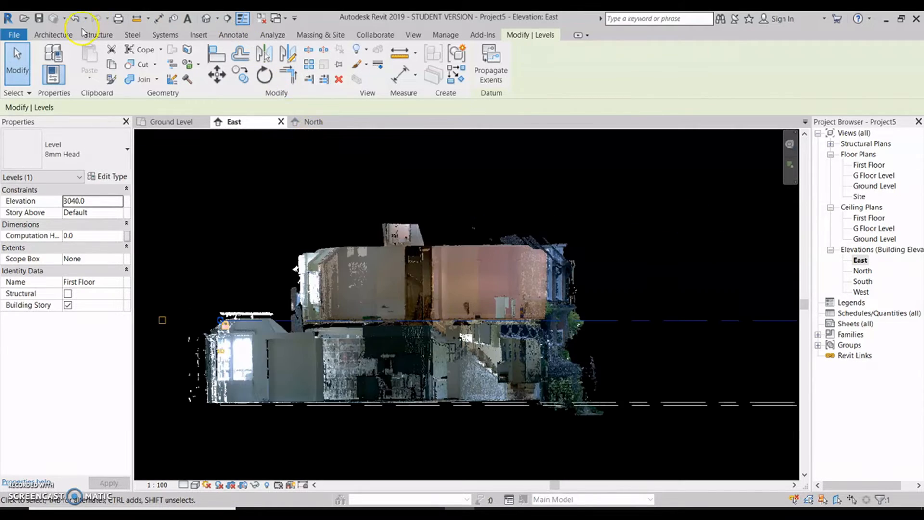
{"action": "left_click", "coordinate": [58, 36]}
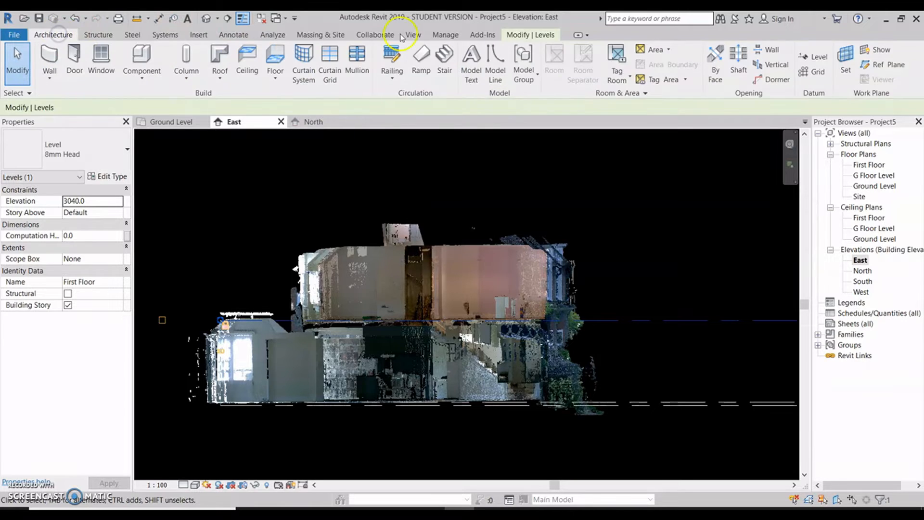
{"action": "left_click", "coordinate": [820, 58]}
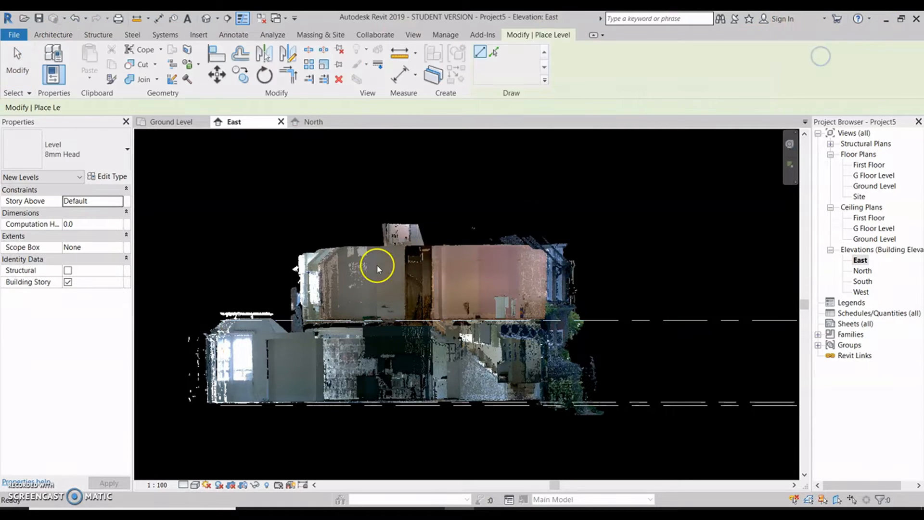
{"action": "left_click", "coordinate": [345, 248]}
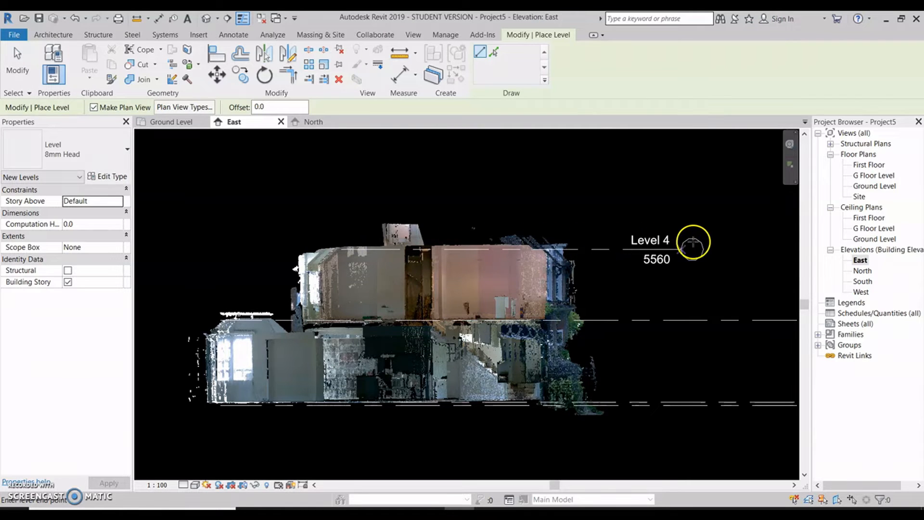
{"action": "left_click", "coordinate": [710, 249]}
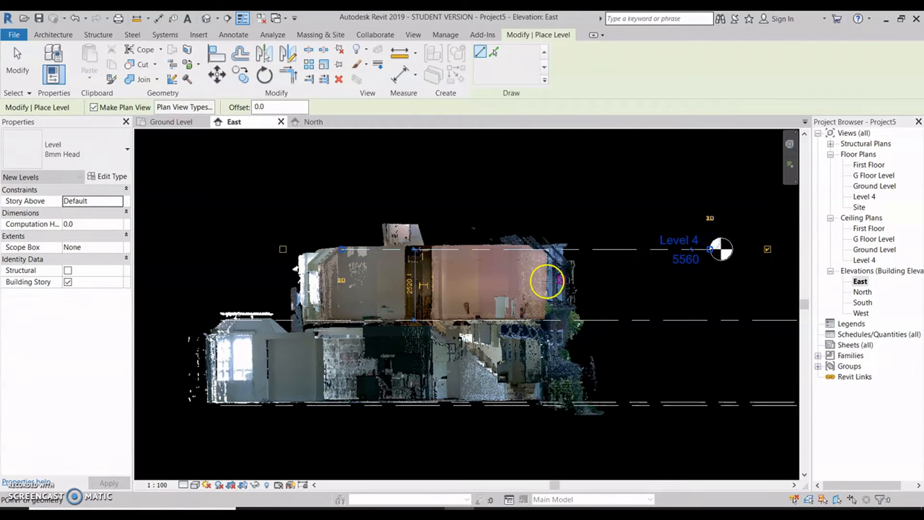
{"action": "scroll", "coordinate": [366, 241], "scroll_direction": "down", "scroll_amount": 2}
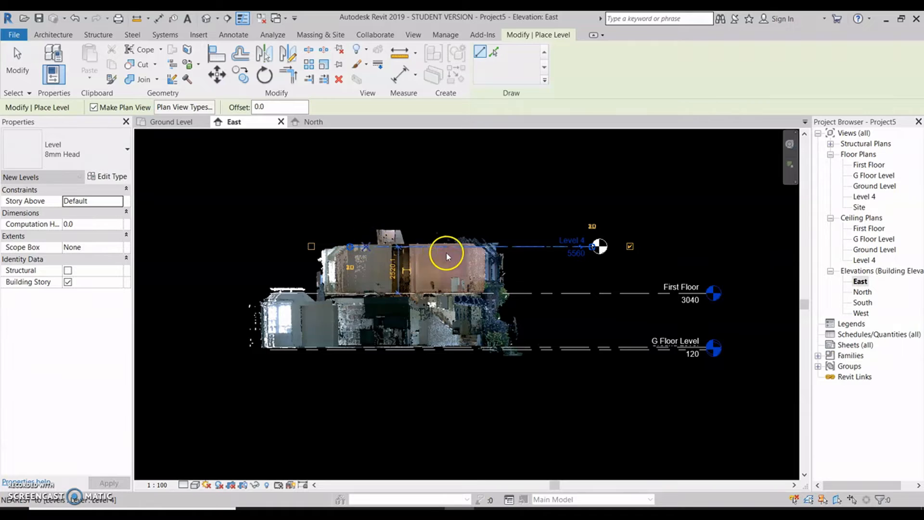
{"action": "key", "text": "Escape"}
{"action": "key", "text": "Escape"}
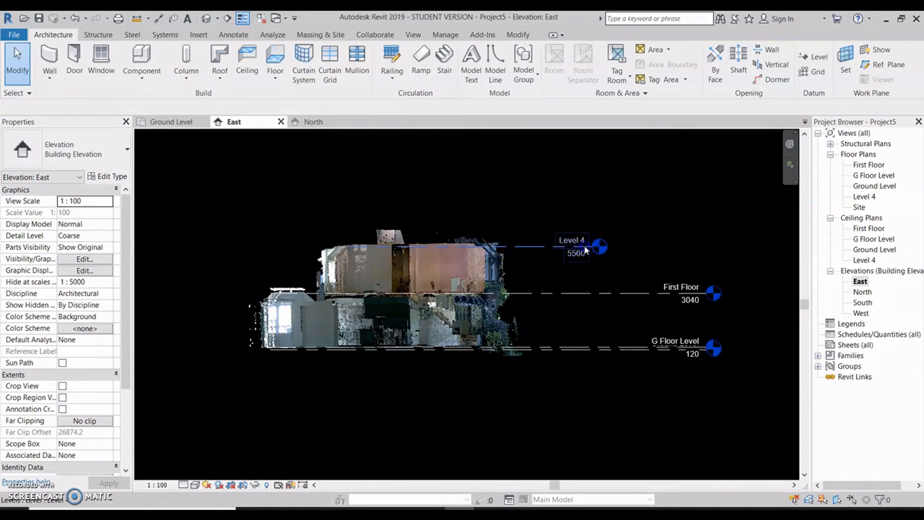
Step: Extend both ends of the new top level so its head and tail line up with the levels below
{"action": "left_click", "coordinate": [586, 249]}
{"action": "left_click_drag", "start_coordinate": [592, 244], "coordinate": [706, 246]}
{"action": "left_click_drag", "start_coordinate": [706, 286], "coordinate": [706, 279]}
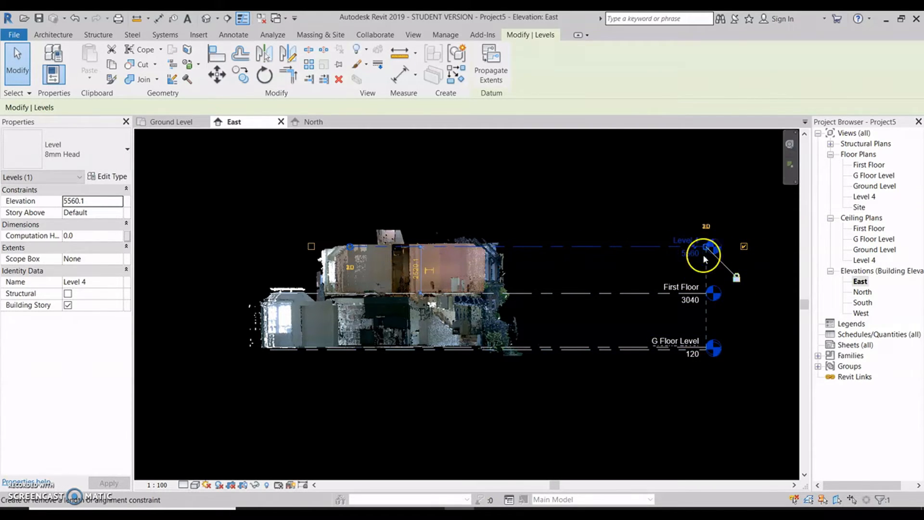
{"action": "mouse_move", "coordinate": [350, 247]}
{"action": "left_mouse_down"}
{"action": "mouse_move", "coordinate": [288, 274]}
{"action": "mouse_move", "coordinate": [269, 348]}
{"action": "mouse_move", "coordinate": [278, 354]}
{"action": "mouse_move", "coordinate": [267, 352]}
{"action": "mouse_move", "coordinate": [270, 289]}
{"action": "mouse_move", "coordinate": [263, 300]}
{"action": "left_mouse_up"}
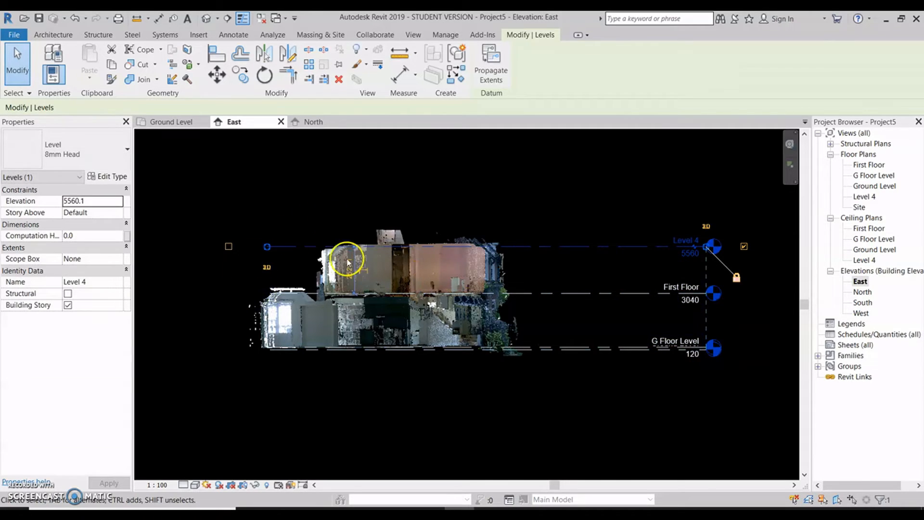
{"action": "left_click", "coordinate": [417, 188]}
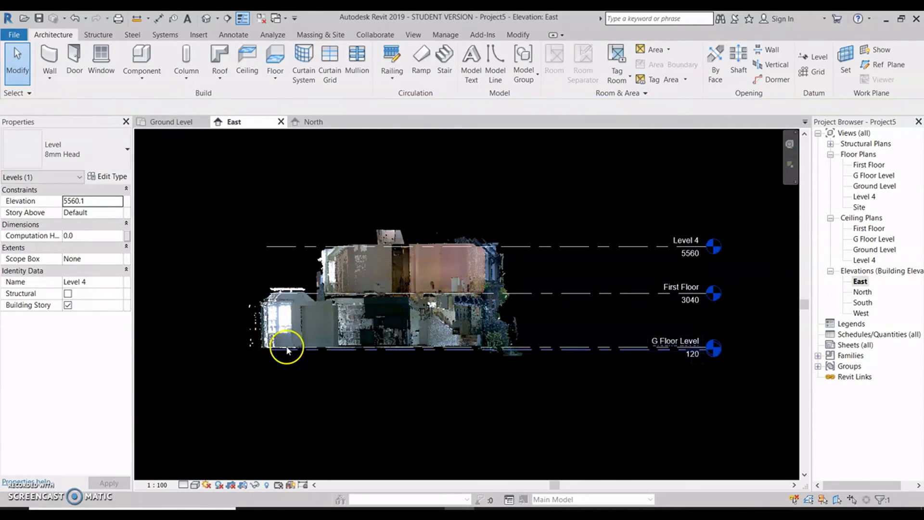
Step: Nudge the top level up about 120 mm so it sits on the upper storey's ceiling line
{"action": "left_click", "coordinate": [648, 247]}
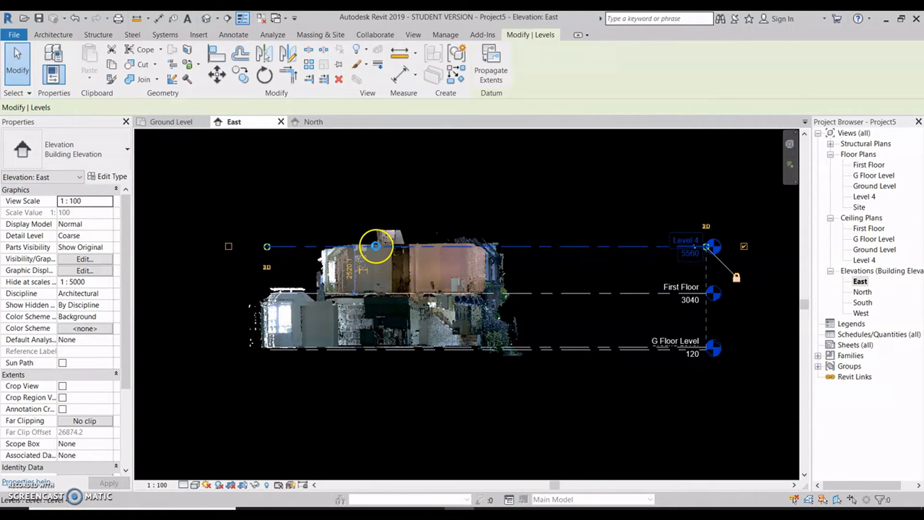
{"action": "scroll", "coordinate": [376, 246], "scroll_direction": "up", "scroll_amount": 2}
{"action": "scroll", "coordinate": [376, 246], "scroll_direction": "up", "scroll_amount": 1}
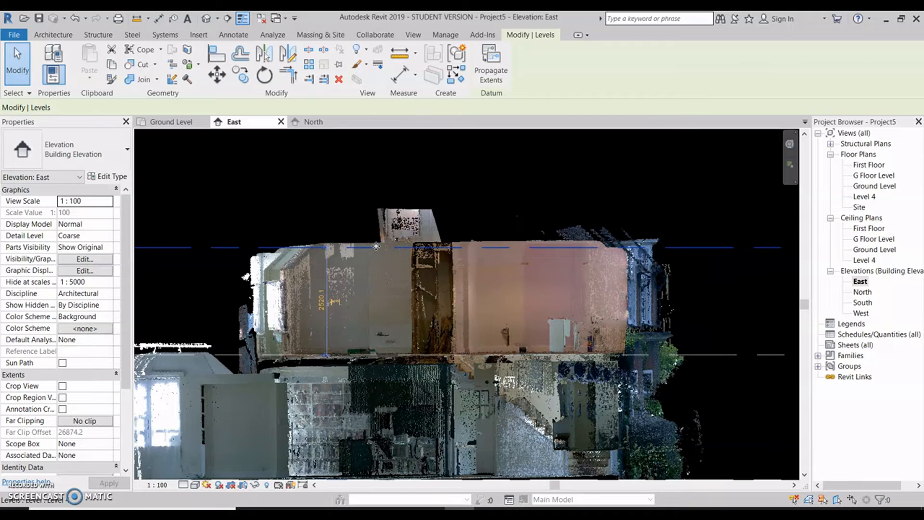
{"action": "left_click", "coordinate": [376, 246]}
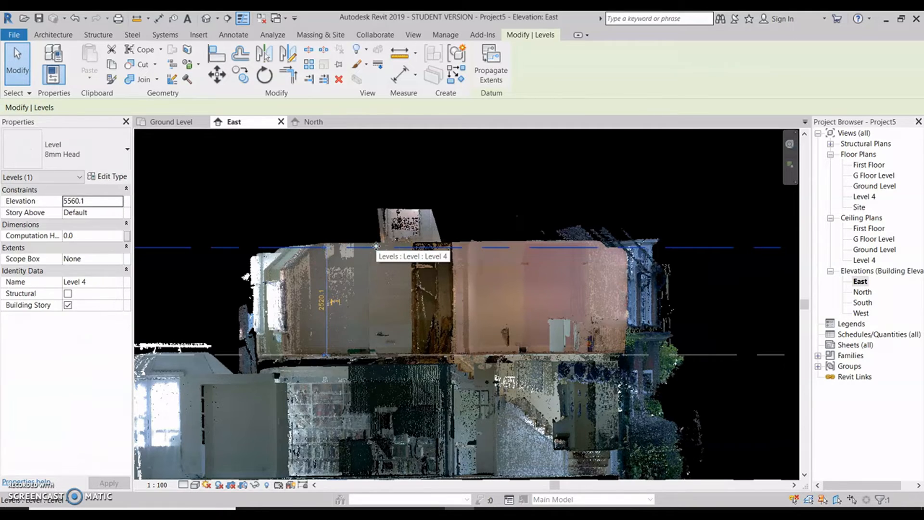
{"action": "key", "text": "Up"}
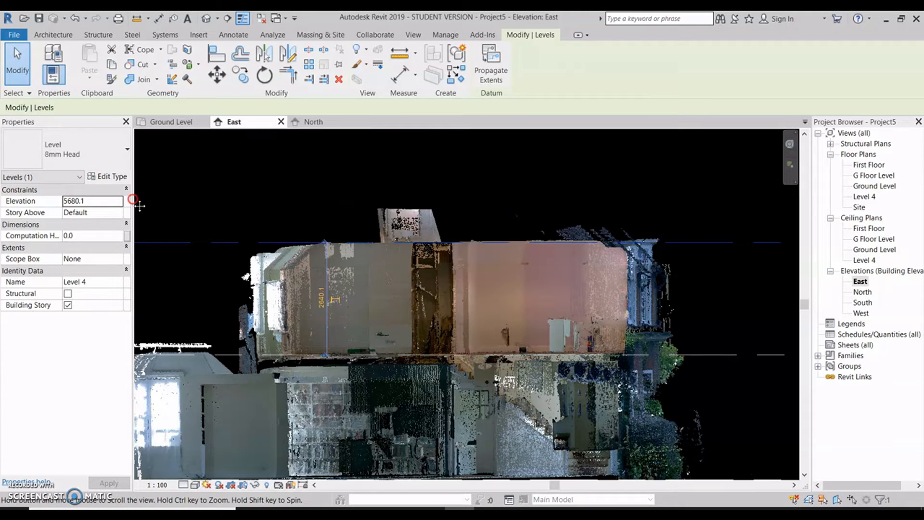
Step: Examine in the East elevation how the levels line up with the point cloud's floors and upper ceiling
{"action": "middle_click_drag", "start_coordinate": [144, 205], "coordinate": [139, 206]}
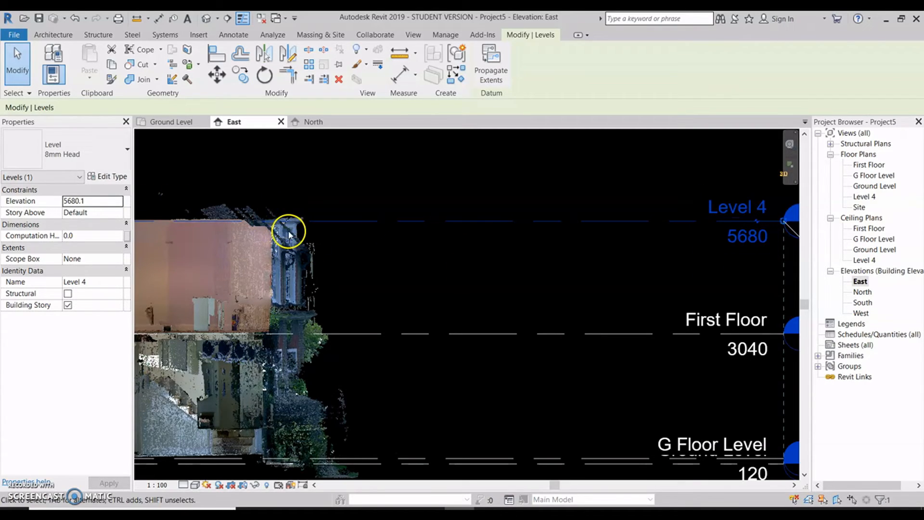
{"action": "left_click", "coordinate": [427, 194]}
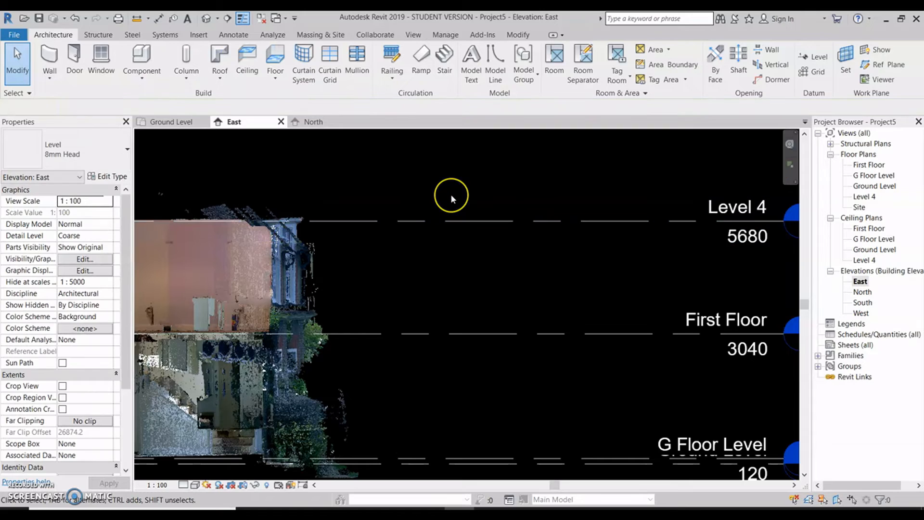
{"action": "scroll", "coordinate": [451, 194], "scroll_direction": "down", "scroll_amount": 5}
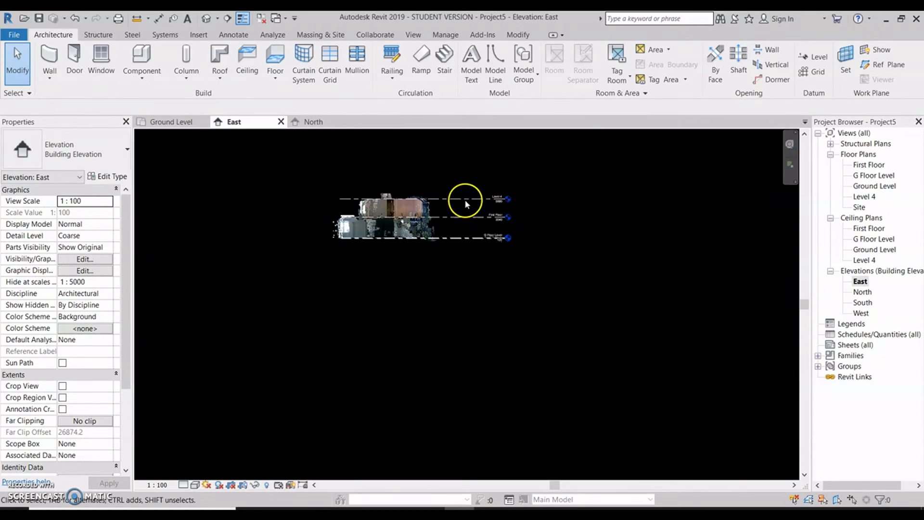
{"action": "scroll", "coordinate": [412, 178], "scroll_direction": "up", "scroll_amount": 2}
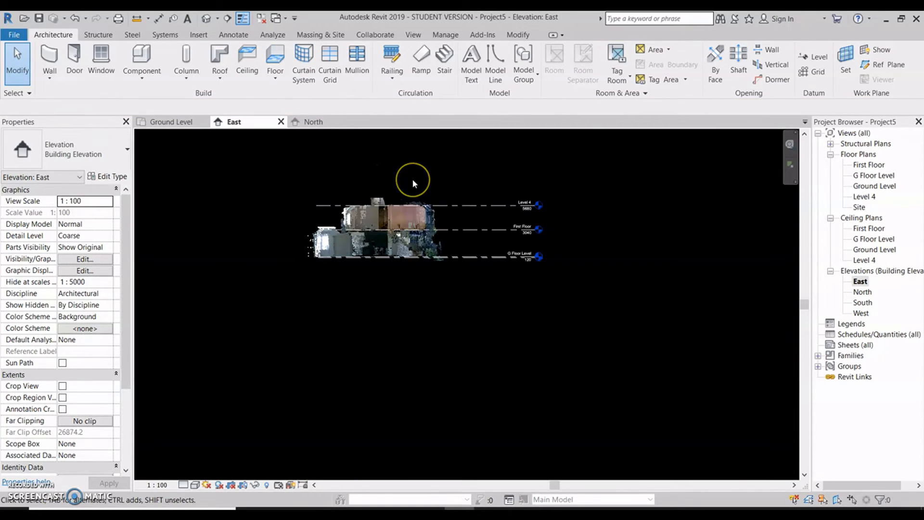
{"action": "scroll", "coordinate": [412, 178], "scroll_direction": "up", "scroll_amount": 1}
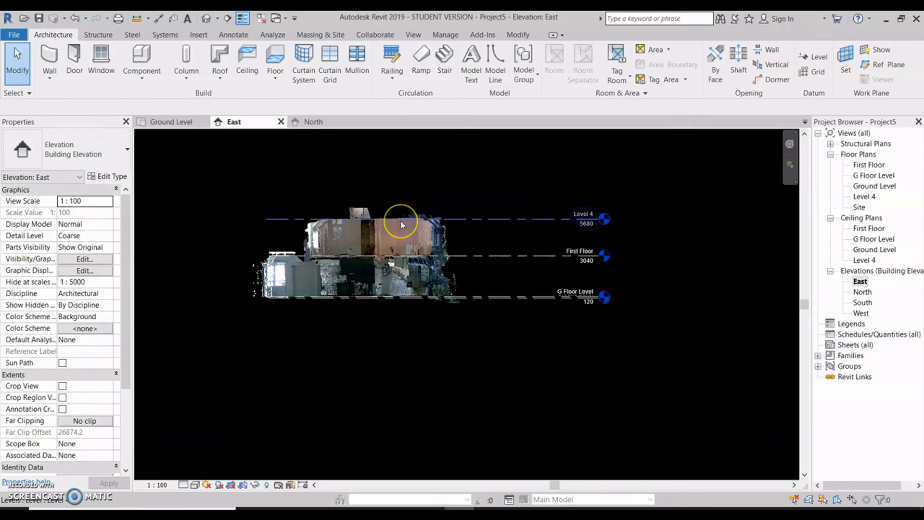
{"action": "scroll", "coordinate": [400, 221], "scroll_direction": "up", "scroll_amount": 1}
{"action": "scroll", "coordinate": [335, 220], "scroll_direction": "up", "scroll_amount": 2}
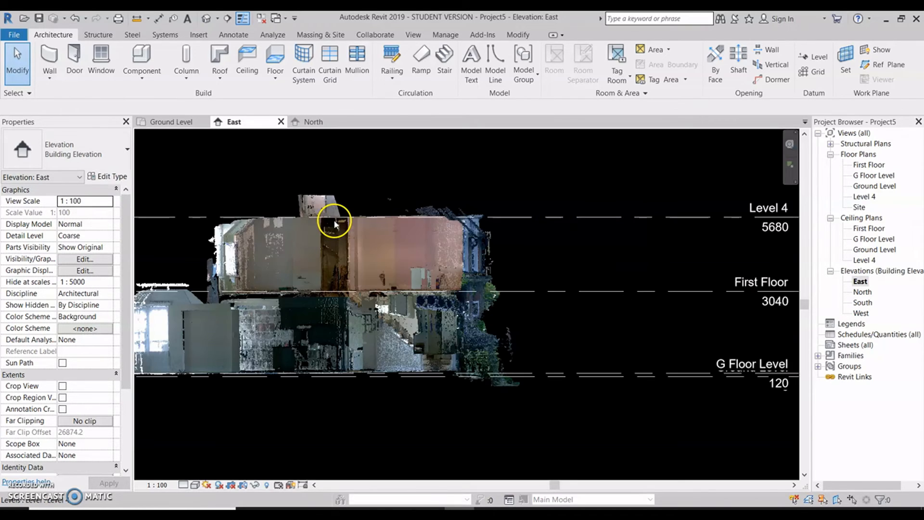
{"action": "scroll", "coordinate": [327, 214], "scroll_direction": "up", "scroll_amount": 2}
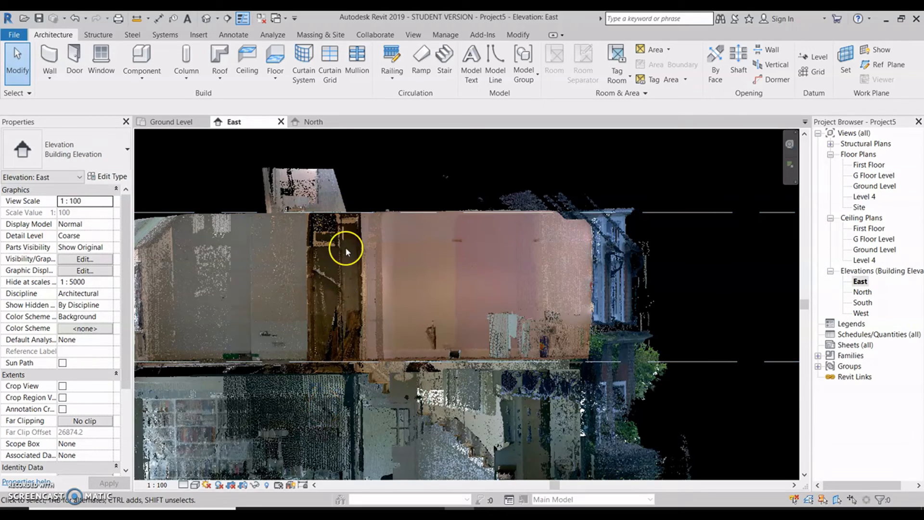
Step: Check the Ground Level floor plan, and inspect the point cloud and its levels in the default 3D view from a lower angle
{"action": "left_click", "coordinate": [179, 123]}
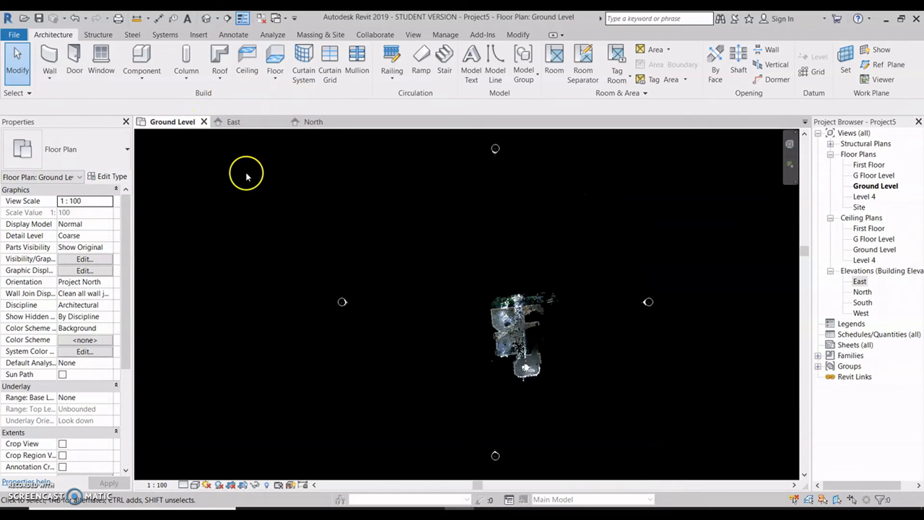
{"action": "left_click", "coordinate": [216, 19]}
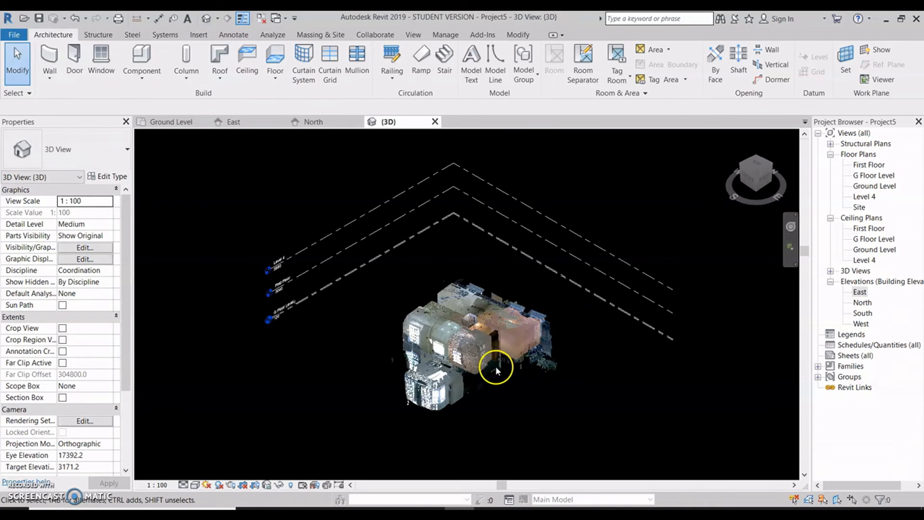
{"action": "middle_click_drag", "start_coordinate": [507, 315], "coordinate": [522, 277], "text": "shift"}
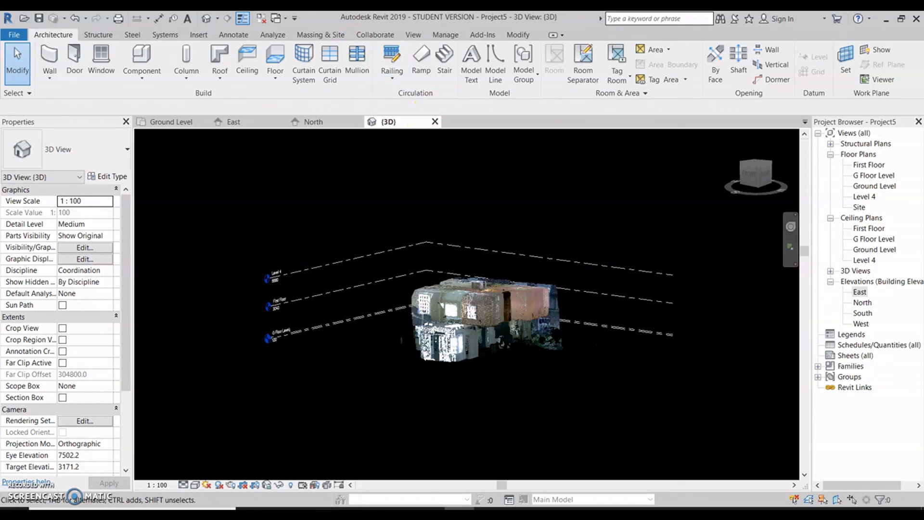
Step: Close all inactive views and close the remaining 3D view to exit the project
{"action": "left_click", "coordinate": [261, 18]}
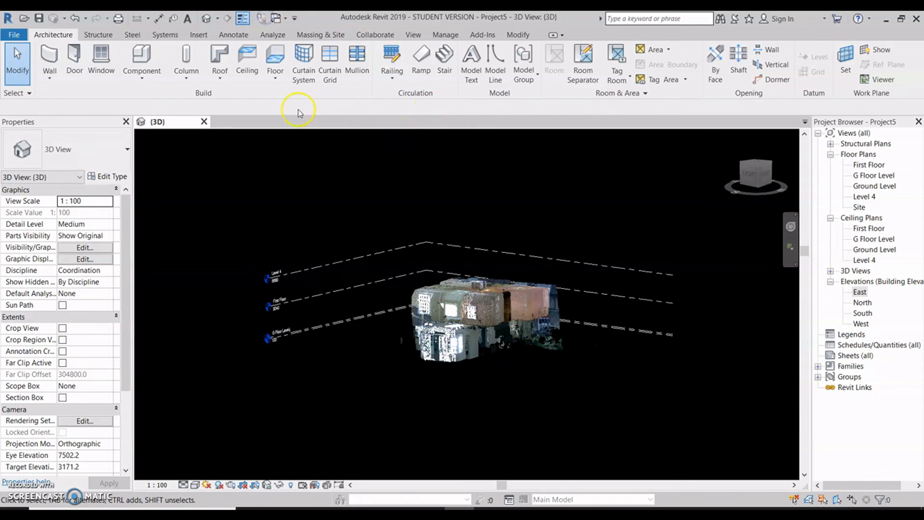
{"action": "left_click", "coordinate": [204, 121]}
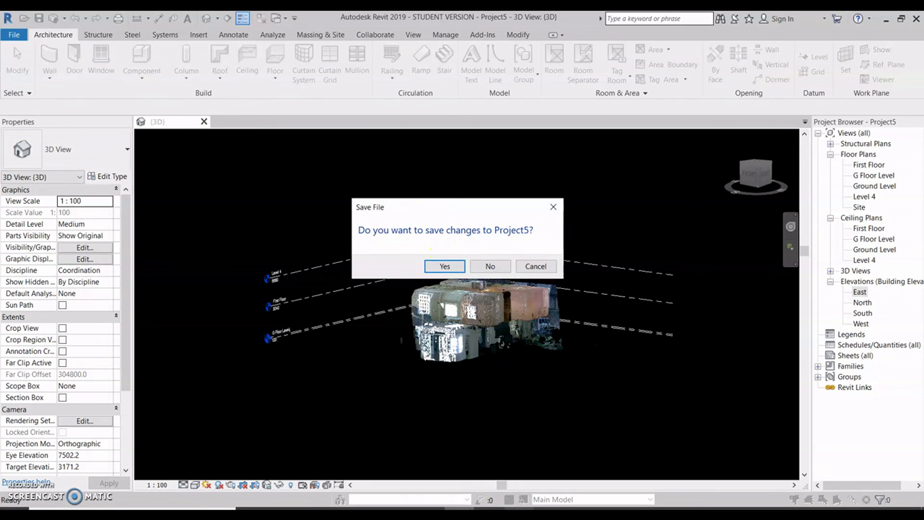